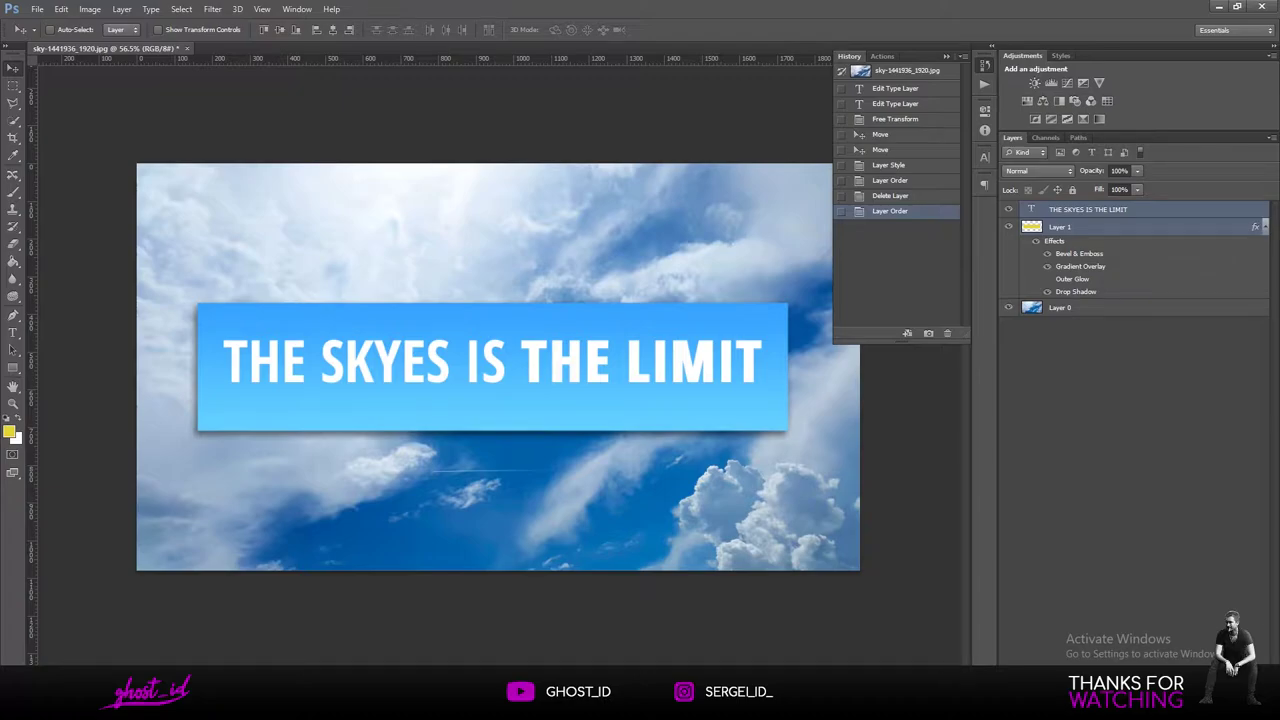
# Reduce the blue banner's height with Free Transform and reposition the headline text so it sits centred over it.
pyautogui.click(984, 64)
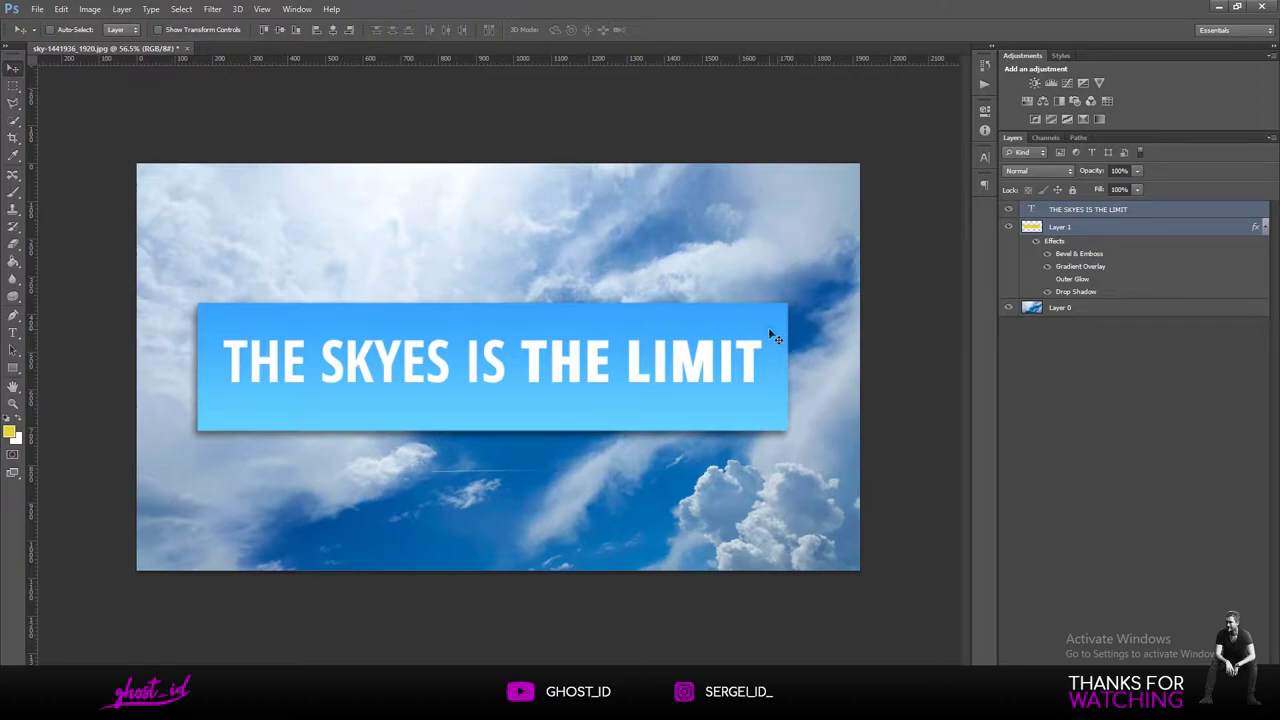
pyautogui.moveTo(768, 327); pyautogui.dragTo(743, 317)
pyautogui.hotkey('ctrl', 't')
pyautogui.moveTo(500, 269); pyautogui.dragTo(562, 321)
pyautogui.press('Return')
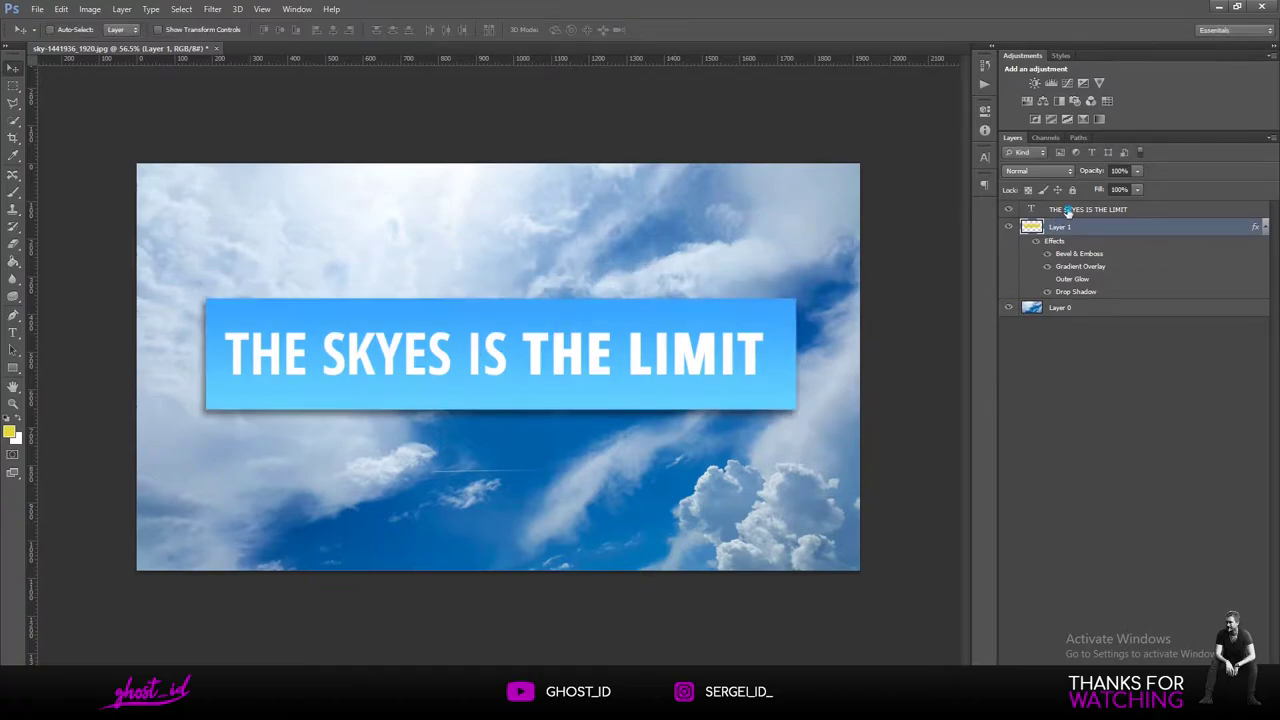
pyautogui.moveTo(722, 340); pyautogui.dragTo(694, 363)
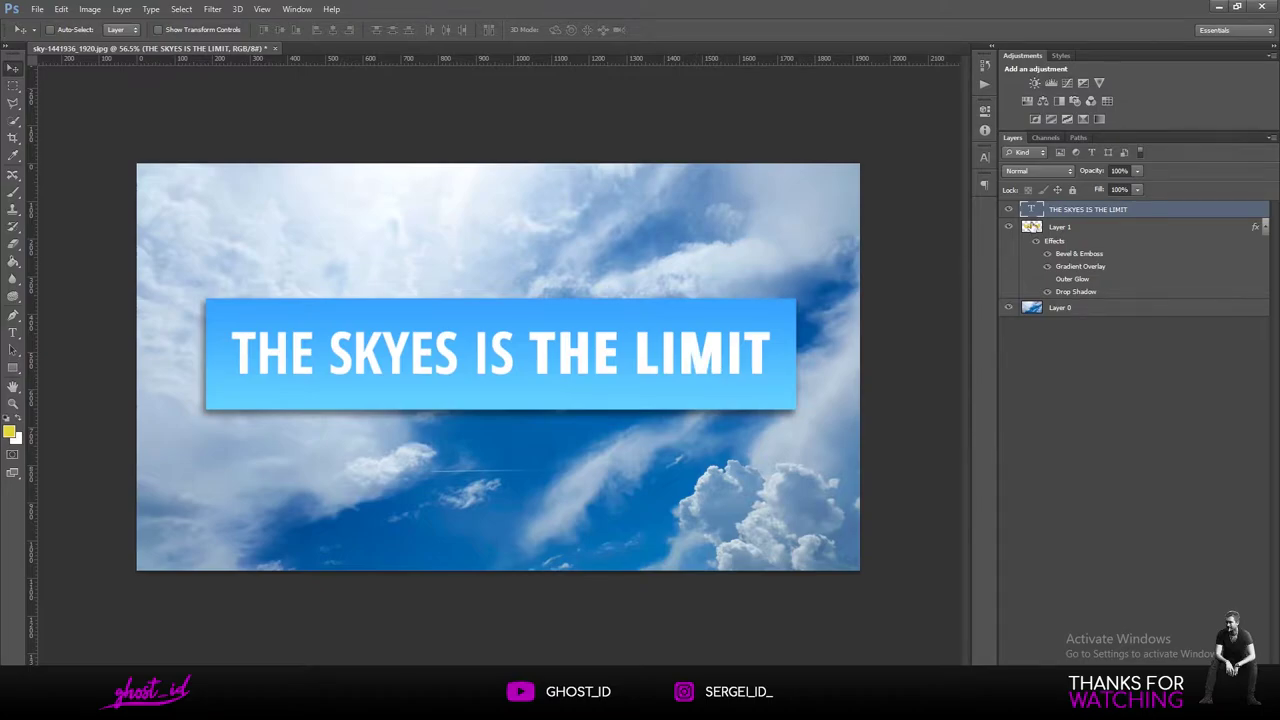
# Cut the headline's letter shapes out of the blue banner on Layer 1, using the text outline as selection with the text layer hidden.
pyautogui.keyDown('ctrl'); pyautogui.click(1033, 213); pyautogui.keyUp('ctrl')
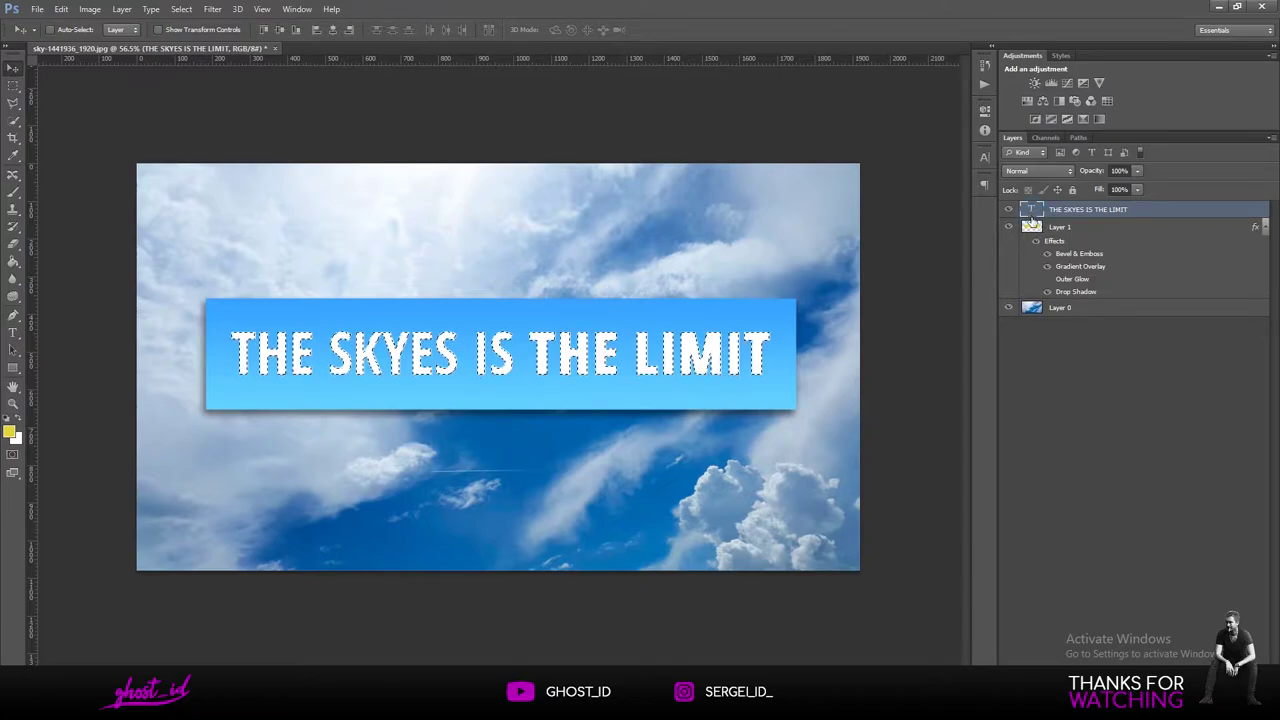
pyautogui.click(1033, 227)
pyautogui.click(1008, 209)
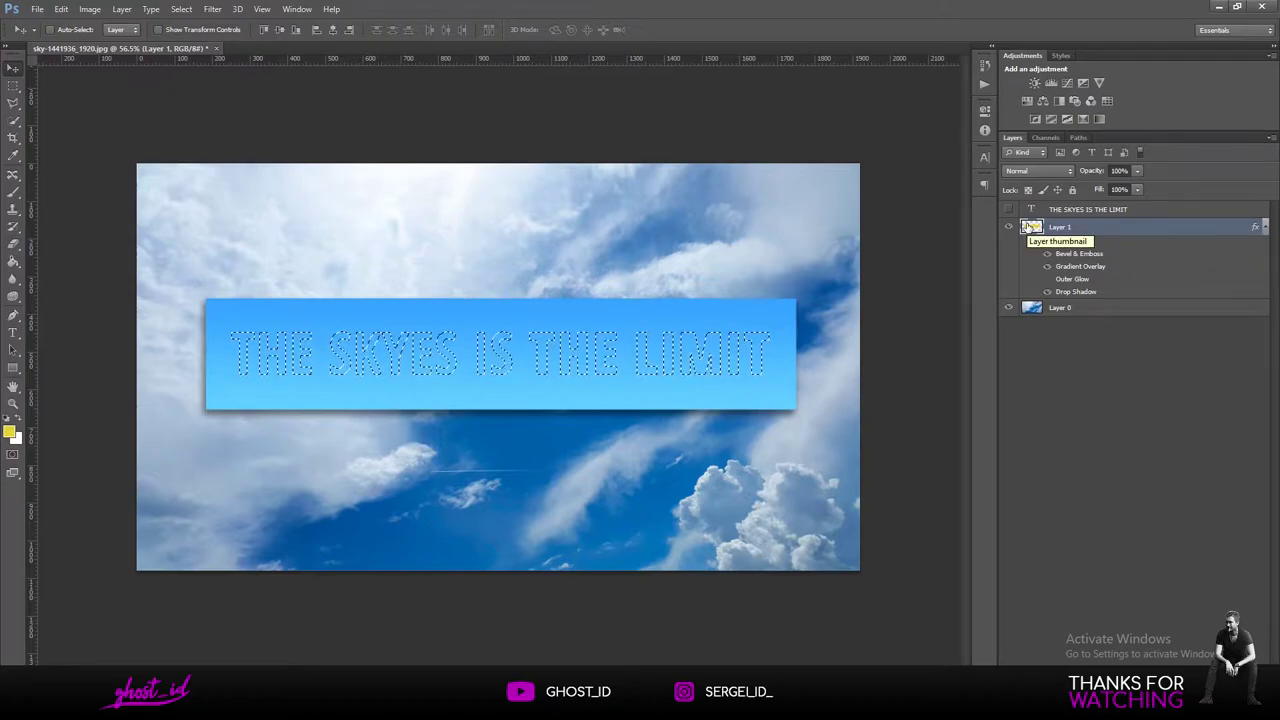
pyautogui.press('Delete')
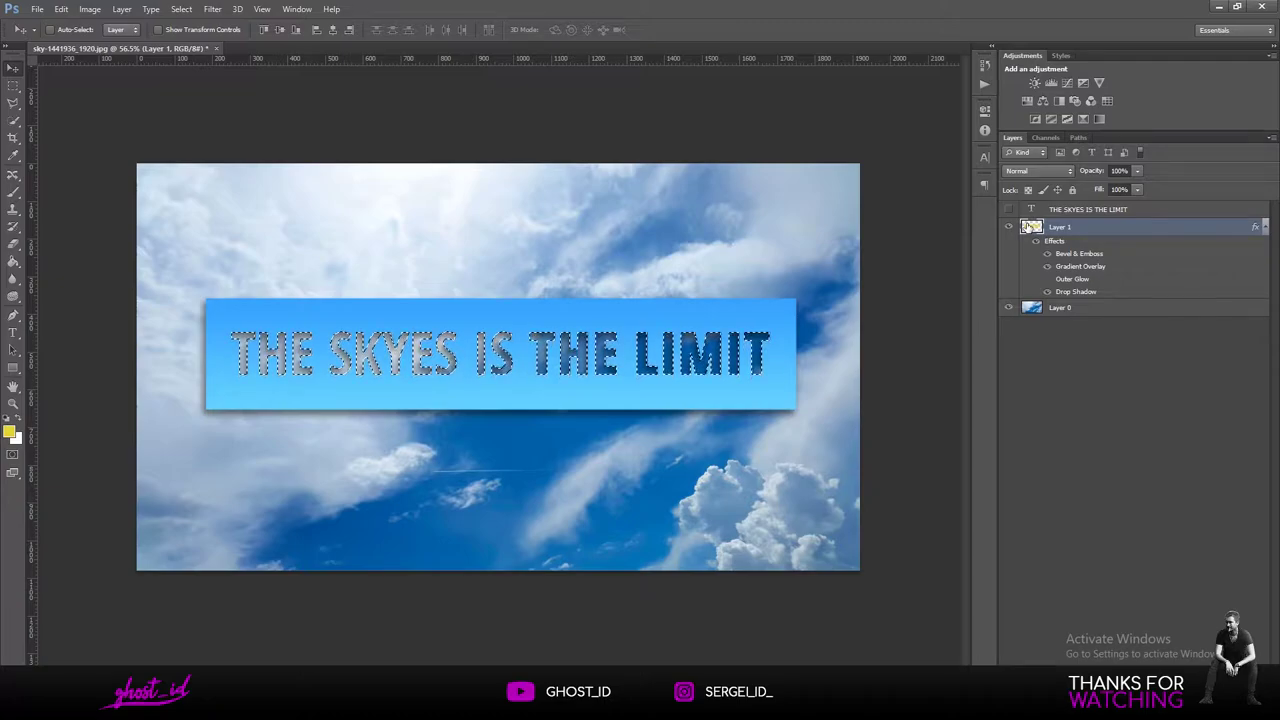
# Undo the letter cut-out and revert the document history to the last Move state.
pyautogui.hotkey('ctrl', 'z')
pyautogui.click(984, 84)
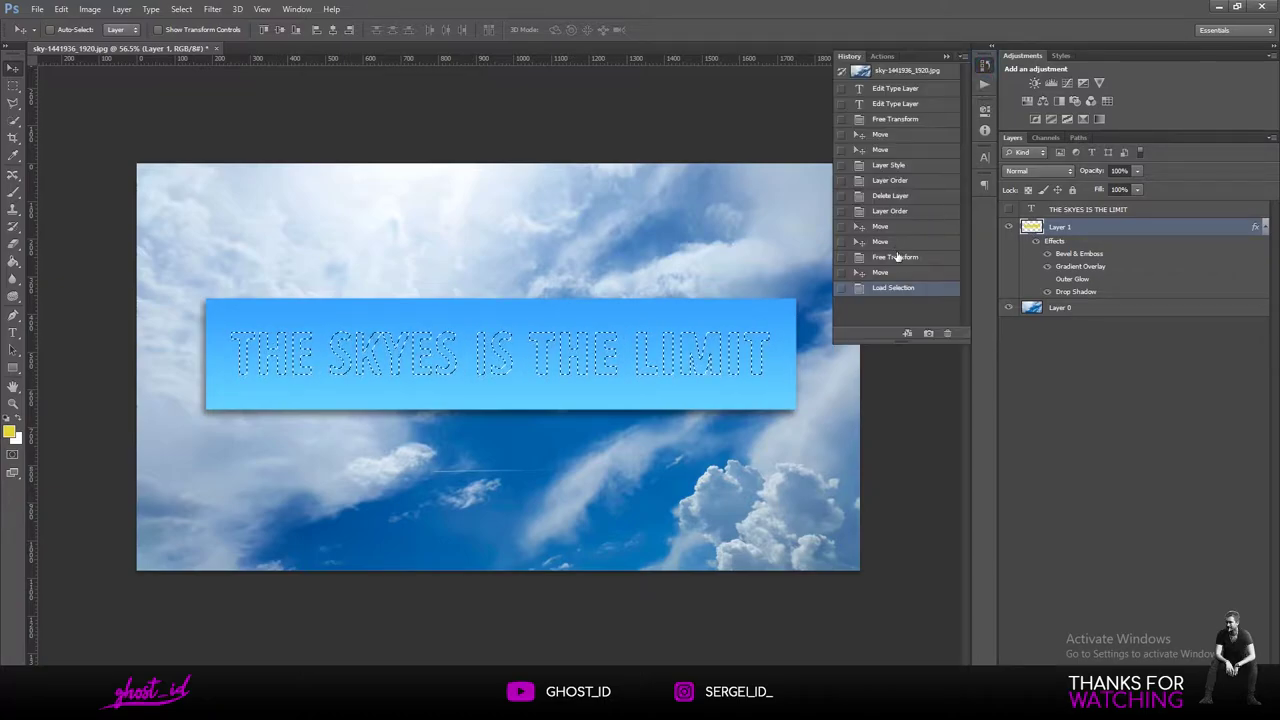
pyautogui.click(899, 272)
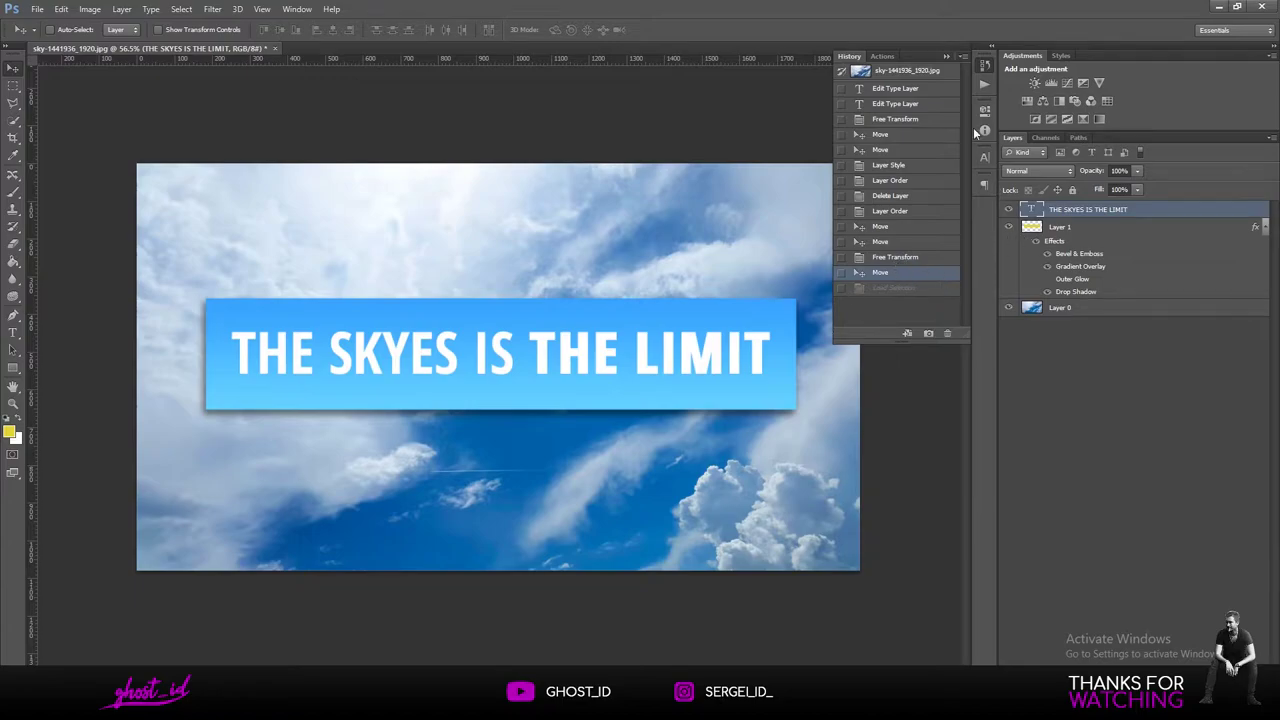
pyautogui.click(984, 84)
pyautogui.moveTo(723, 363); pyautogui.dragTo(729, 290)
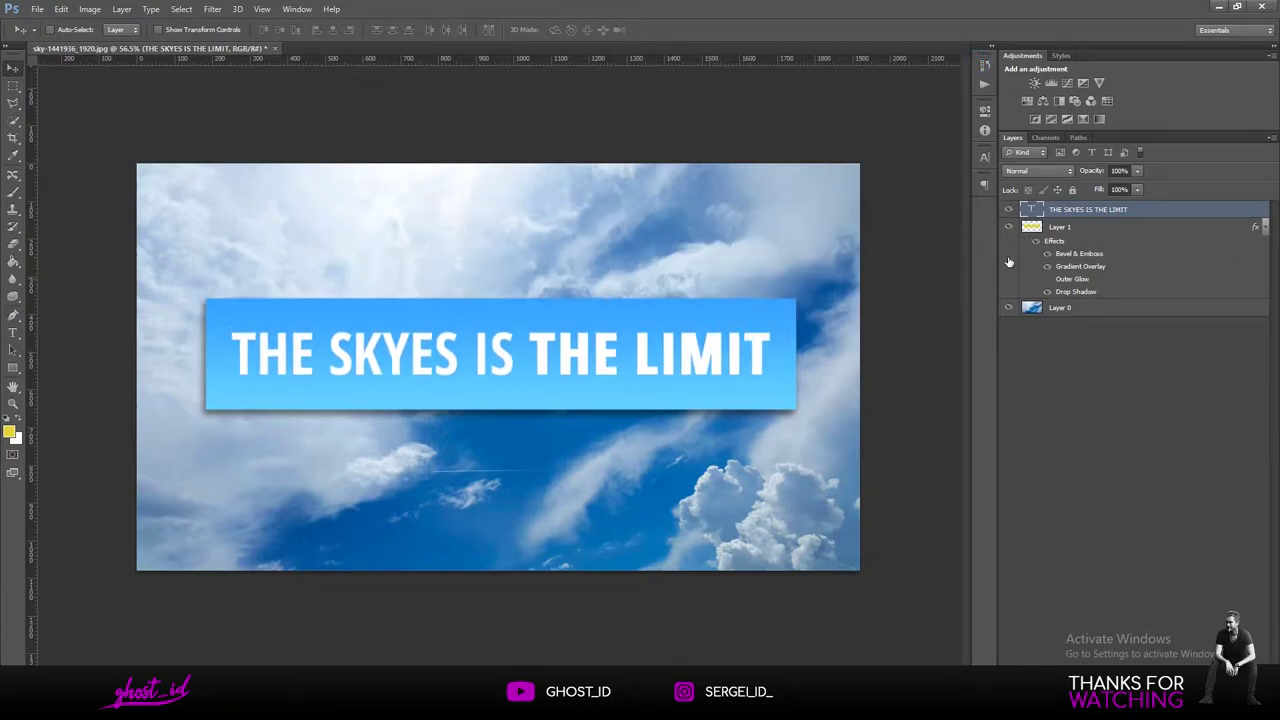
# Group Layer 1 and the THE SKYES IS THE LIMIT text layer, and expand the group.
pyautogui.click(1081, 228)
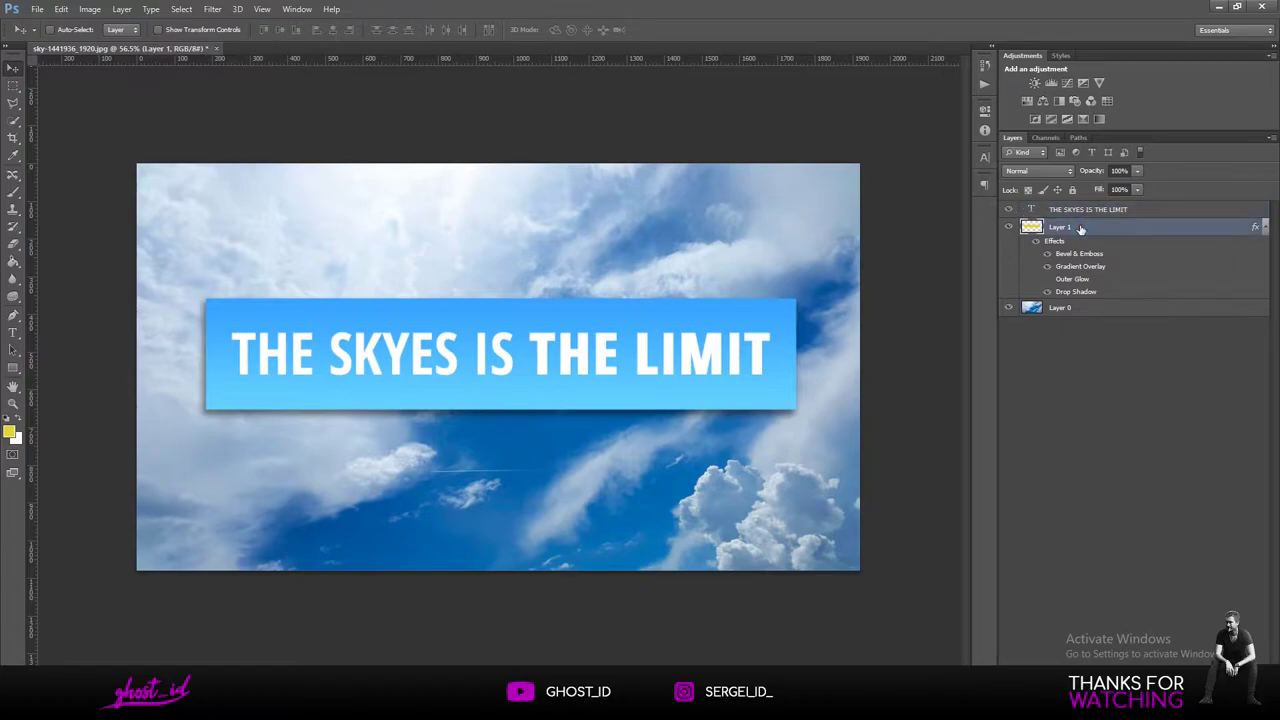
pyautogui.keyDown('shift'); pyautogui.click(1096, 211); pyautogui.keyUp('shift')
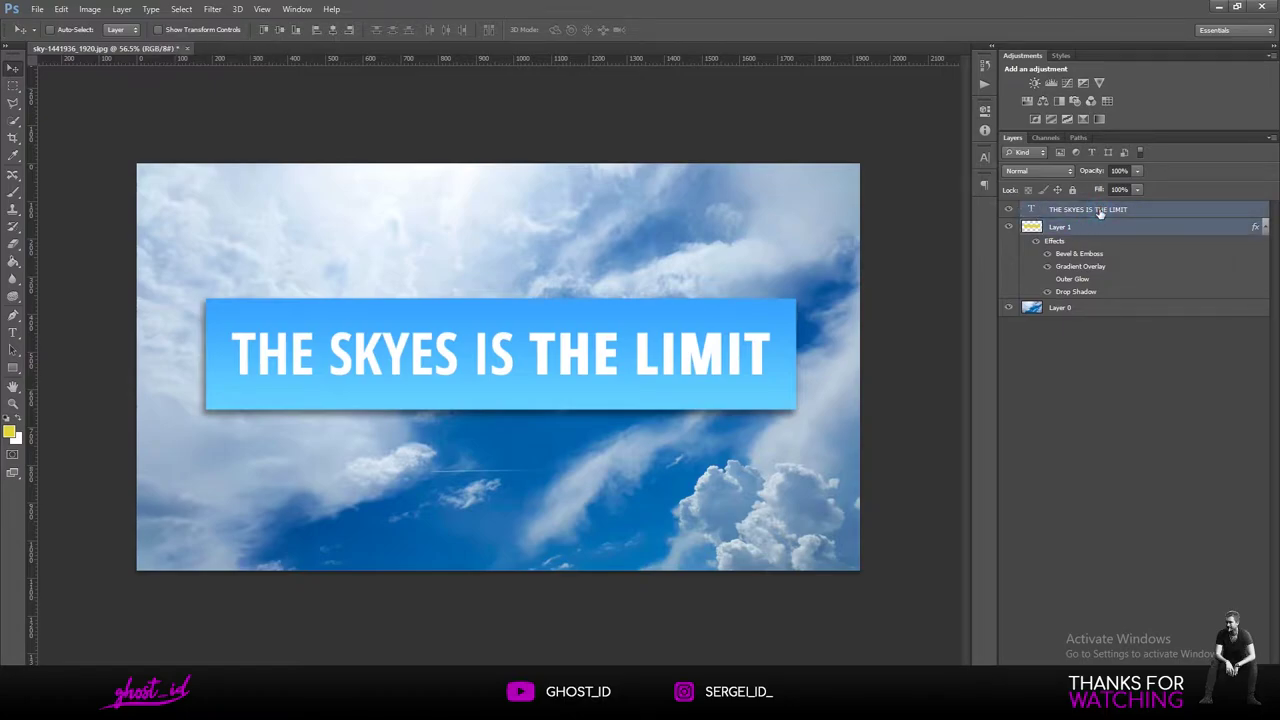
pyautogui.hotkey('ctrl', 'g')
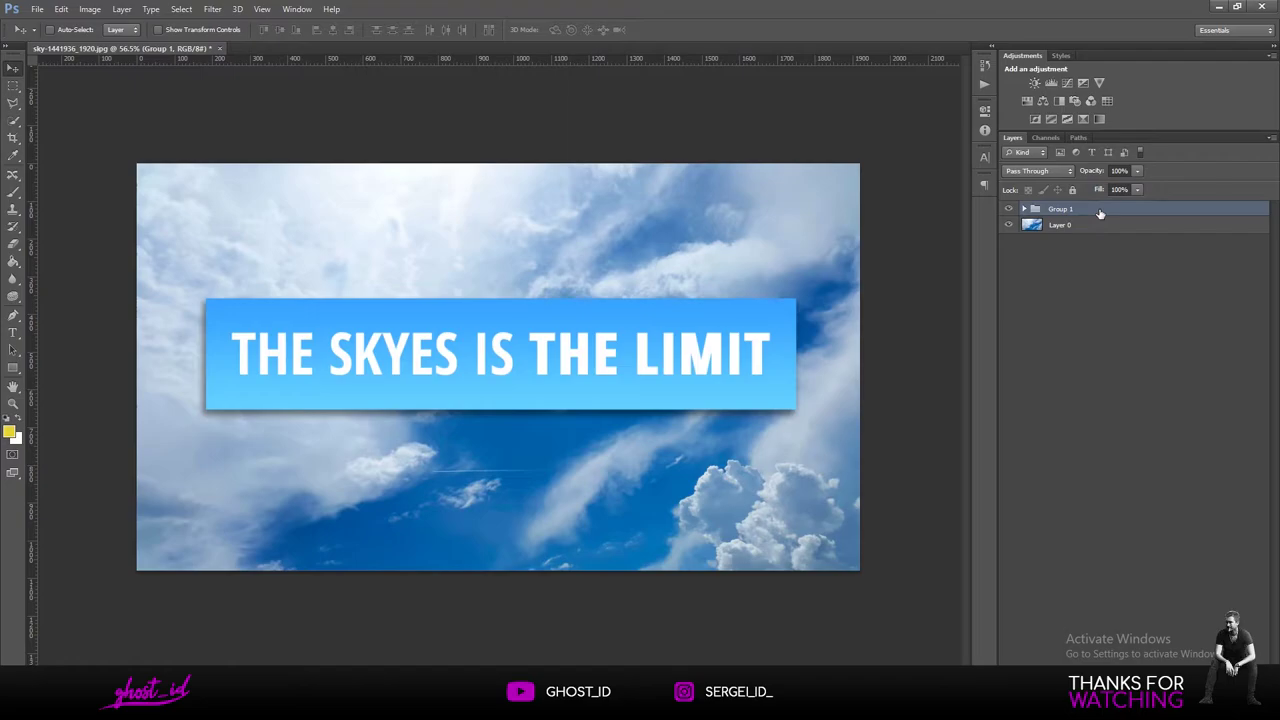
pyautogui.click(1025, 210)
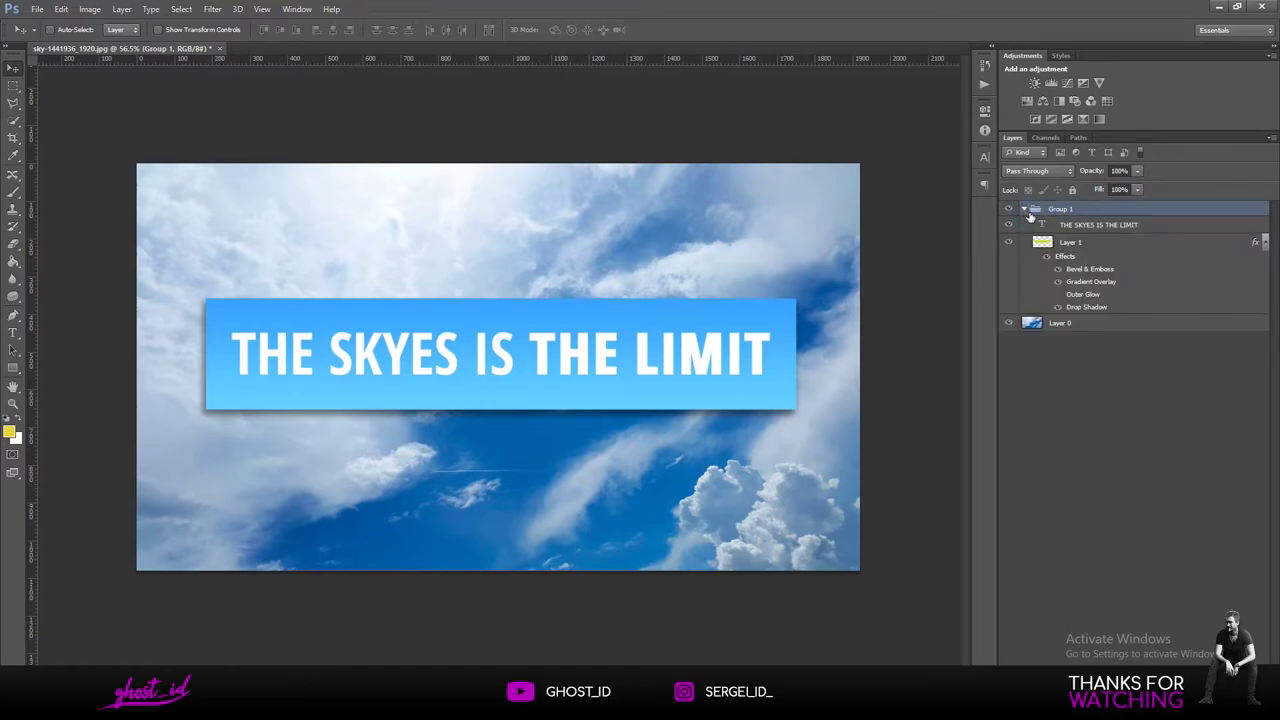
# Set the fill opacity of the THE SKYES IS THE LIMIT text layer to 0% in its blending options.
pyautogui.click(1082, 226)
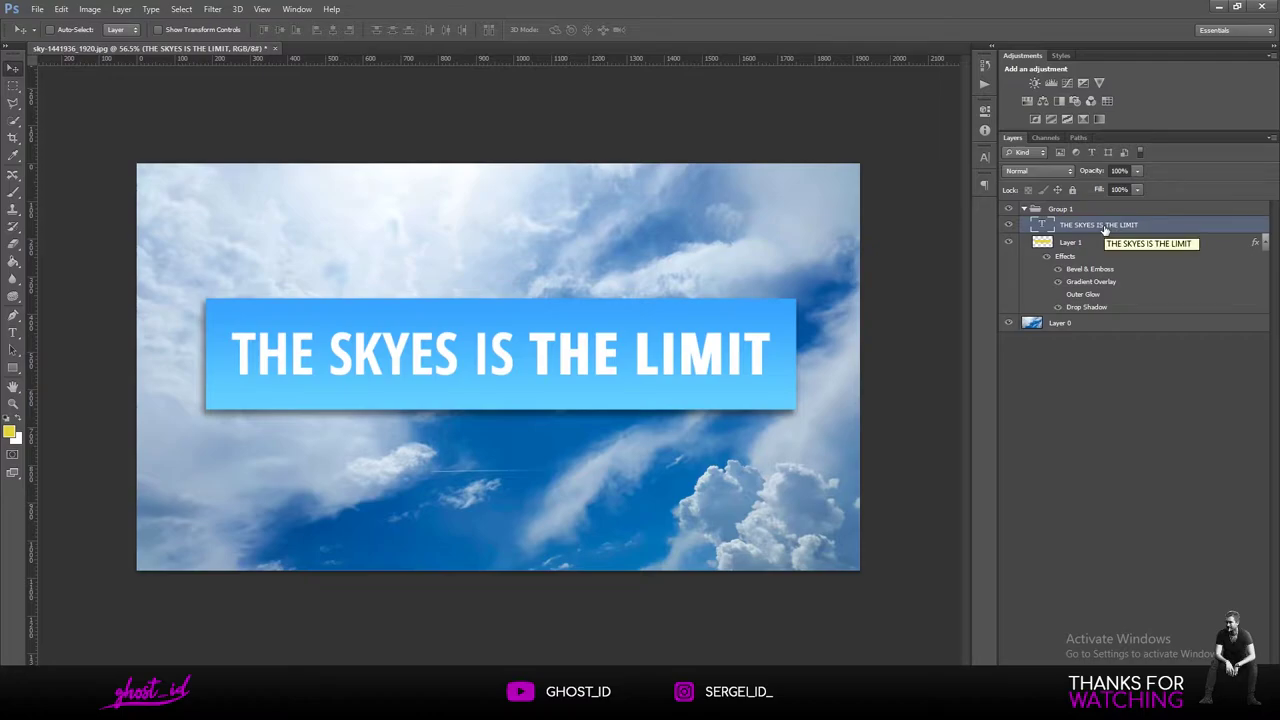
pyautogui.rightClick(1104, 230)
pyautogui.click(990, 176)
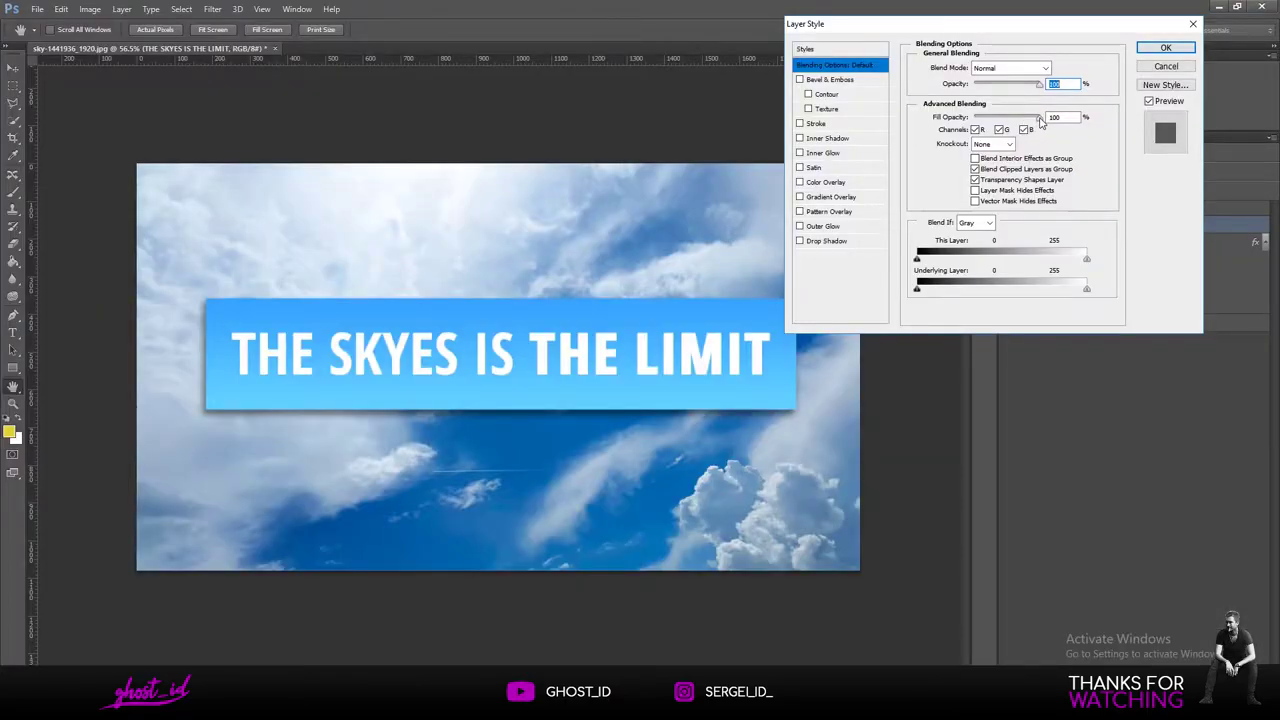
pyautogui.moveTo(1040, 118); pyautogui.dragTo(974, 118)
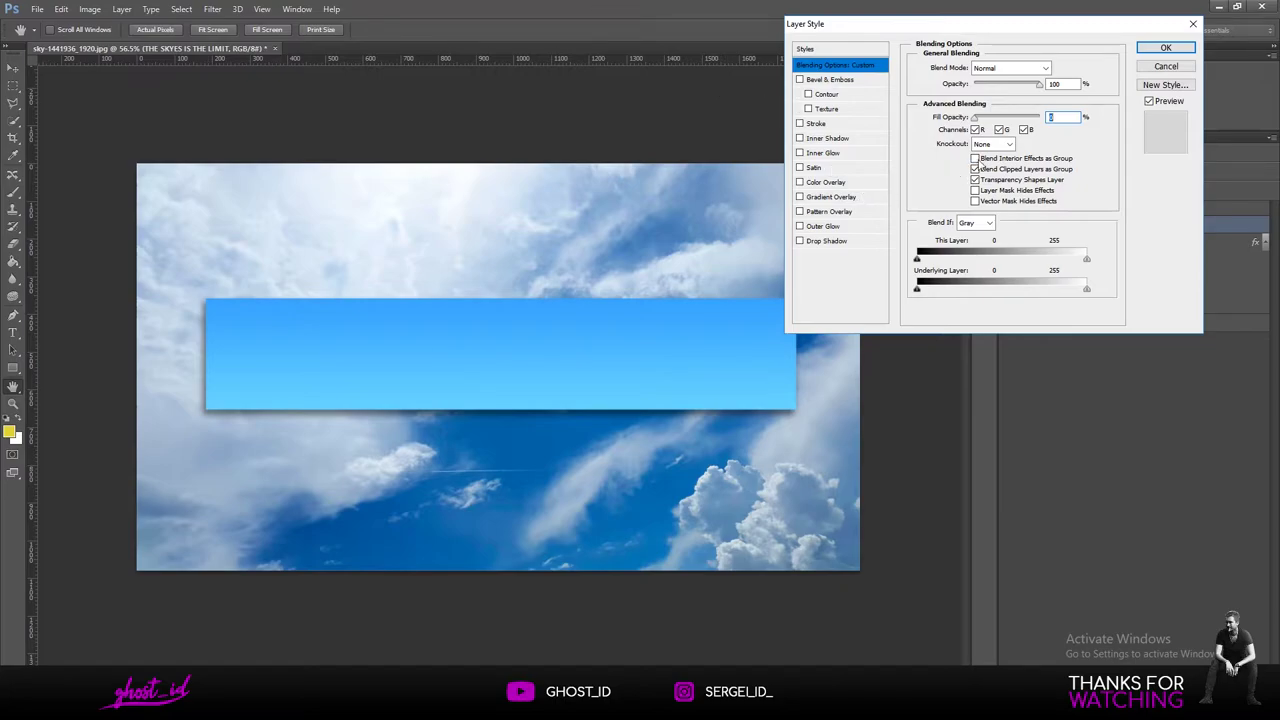
# Try the Deep knockout on the text layer, set its knockout to Shallow instead, and apply the blending options.
pyautogui.click(995, 146)
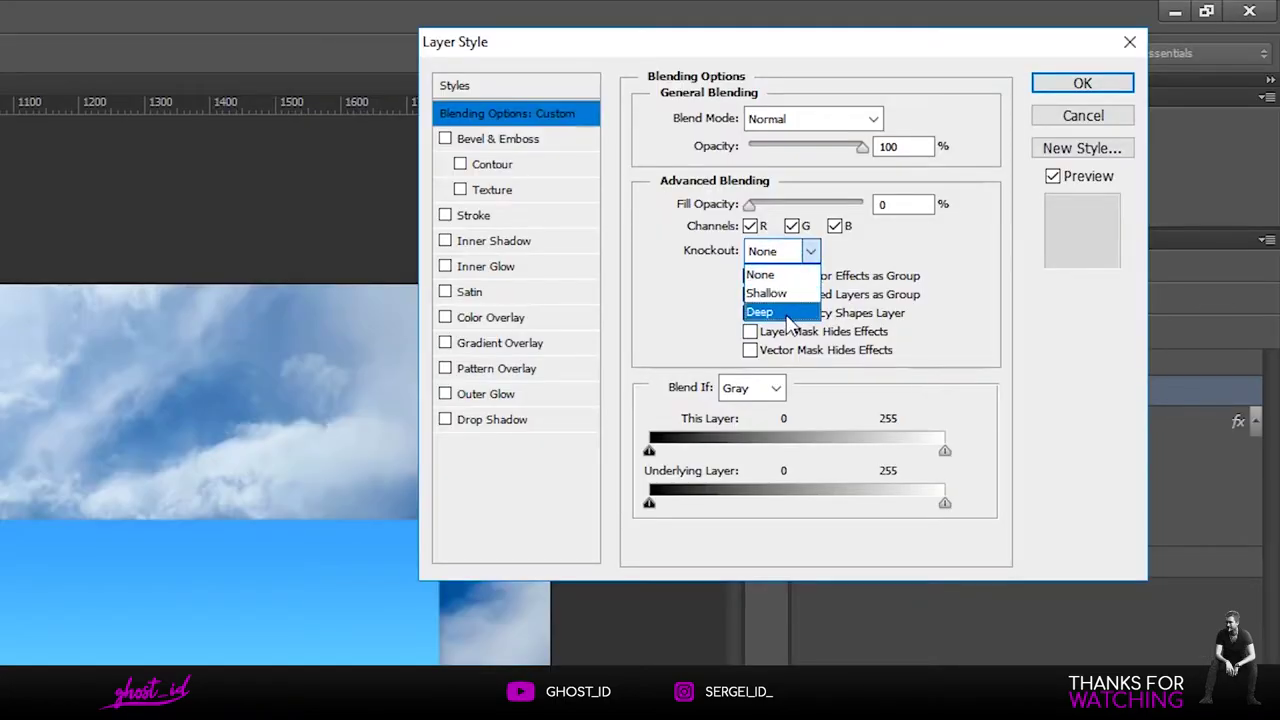
pyautogui.click(760, 312)
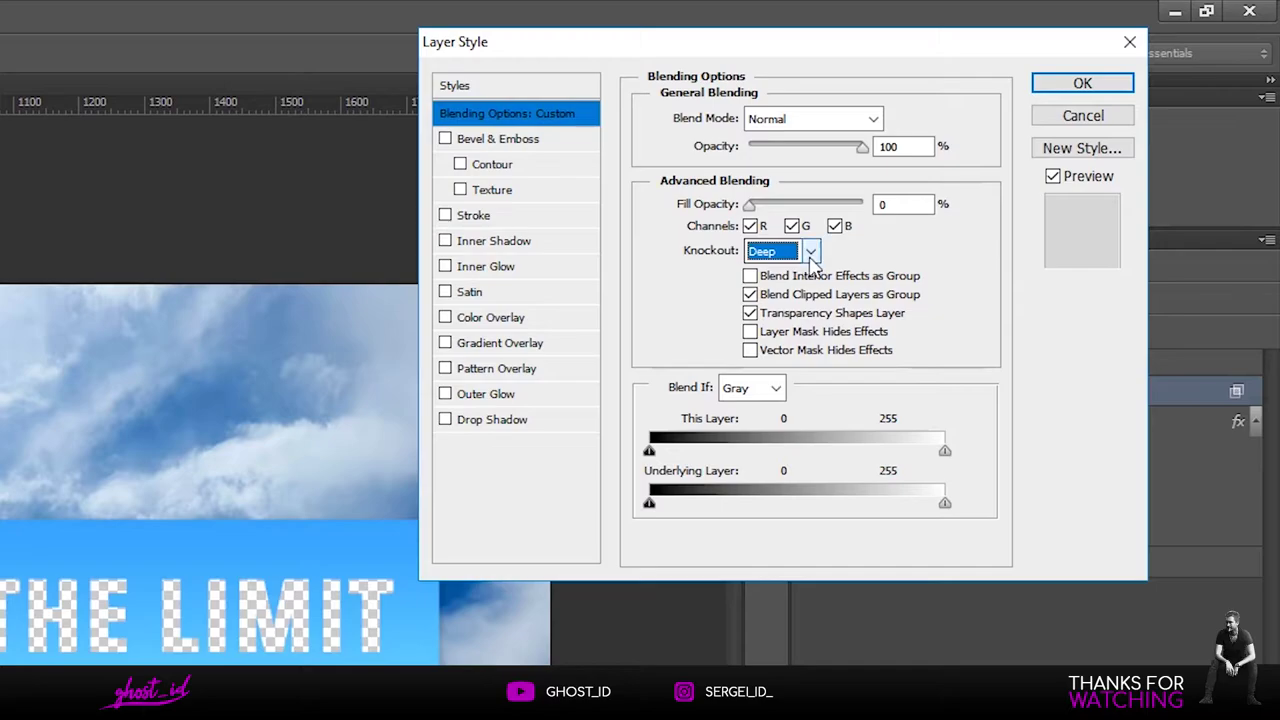
pyautogui.click(809, 254)
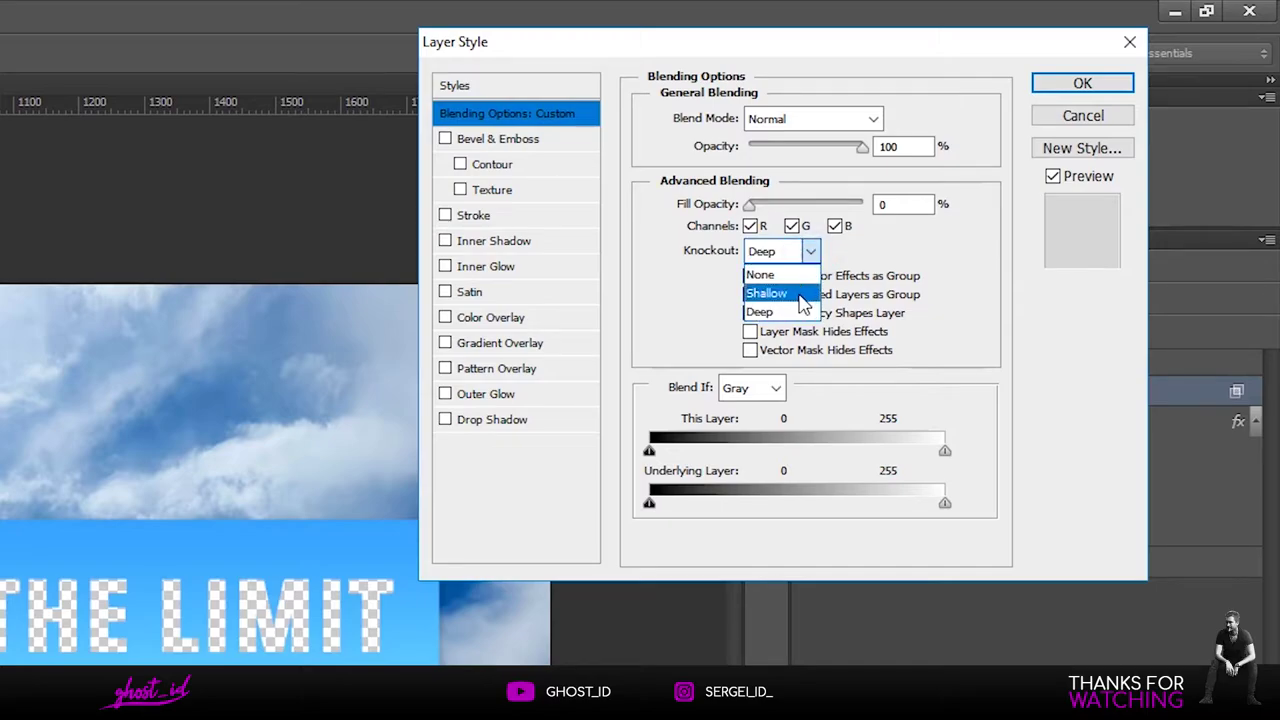
pyautogui.click(803, 303)
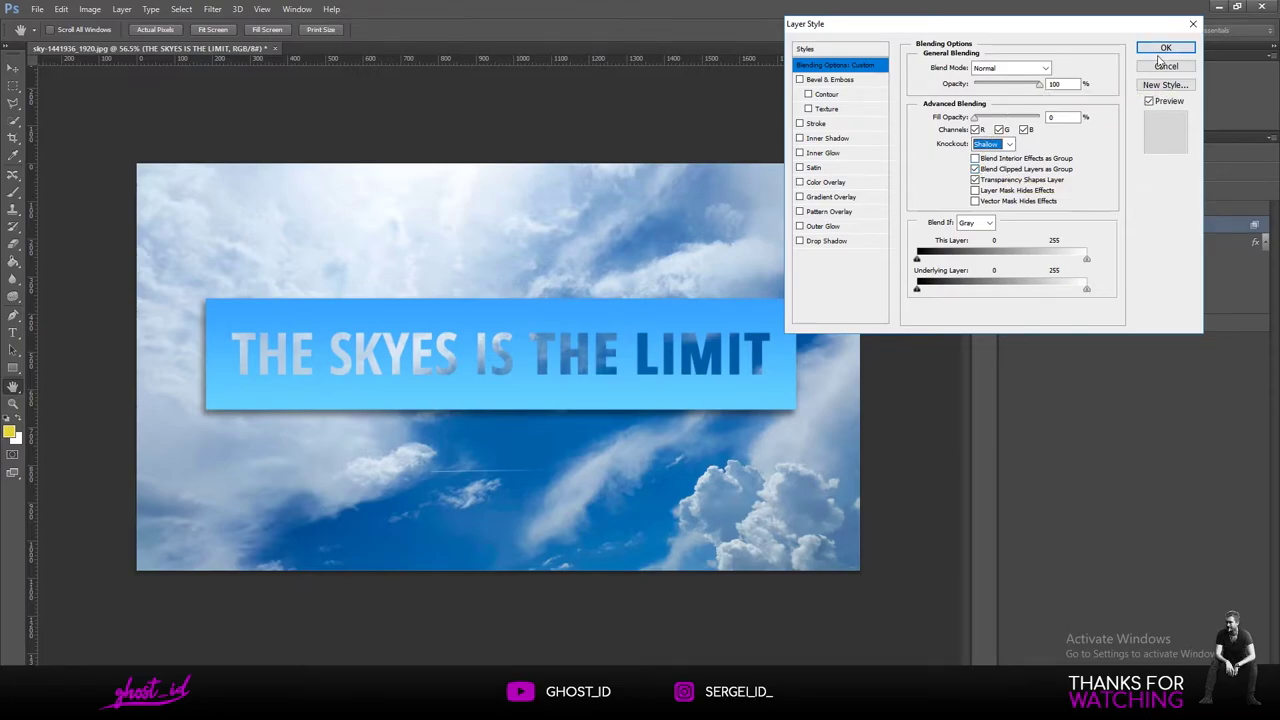
pyautogui.click(1165, 48)
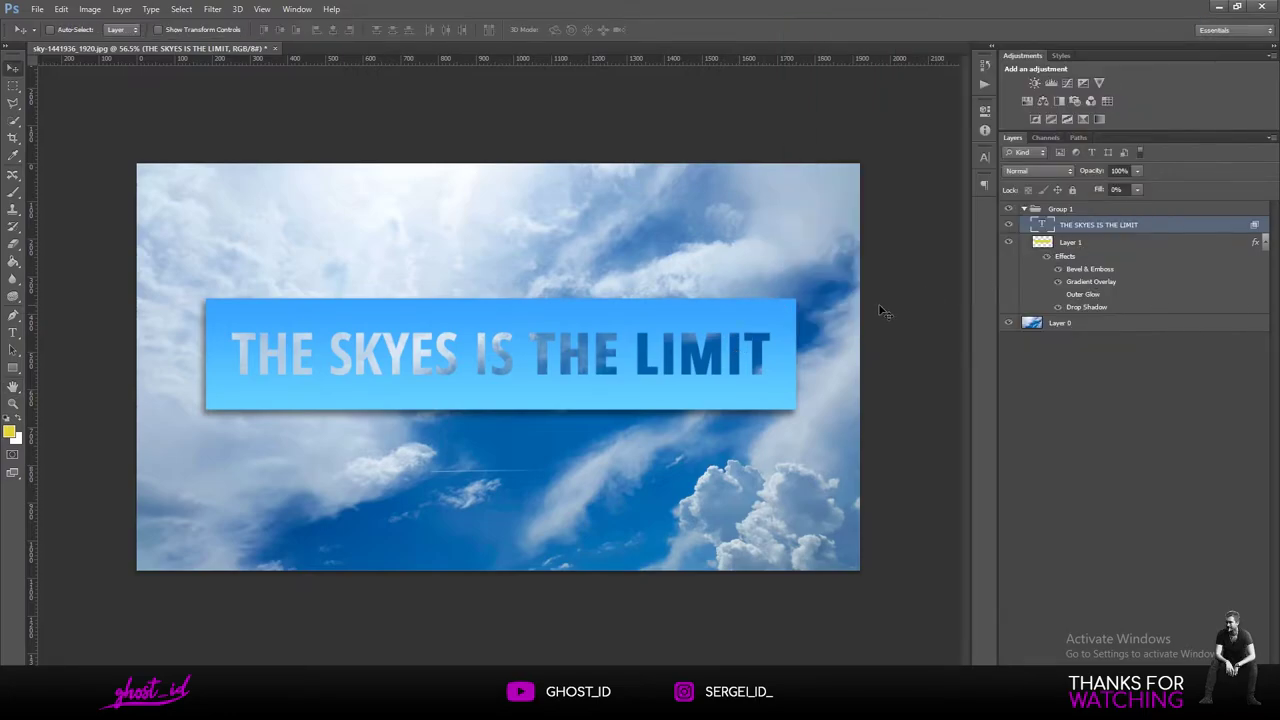
# Move the knocked-out headline text slightly to the right within the blue banner.
pyautogui.click(1127, 242)
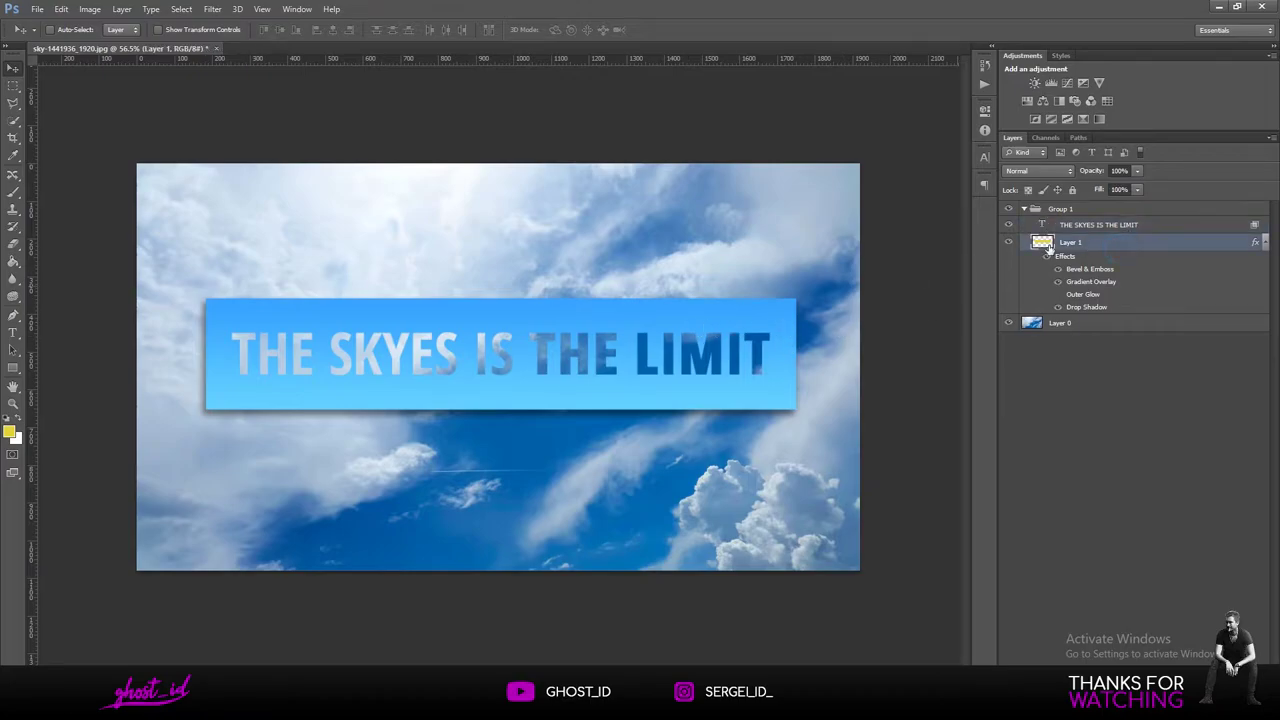
pyautogui.keyDown('ctrl'); pyautogui.click(705, 338); pyautogui.keyUp('ctrl')
pyautogui.moveTo(703, 342)
pyautogui.mouseDown()
pyautogui.moveTo(720, 341)
pyautogui.moveTo(700, 350)
pyautogui.moveTo(709, 357)
pyautogui.mouseUp()
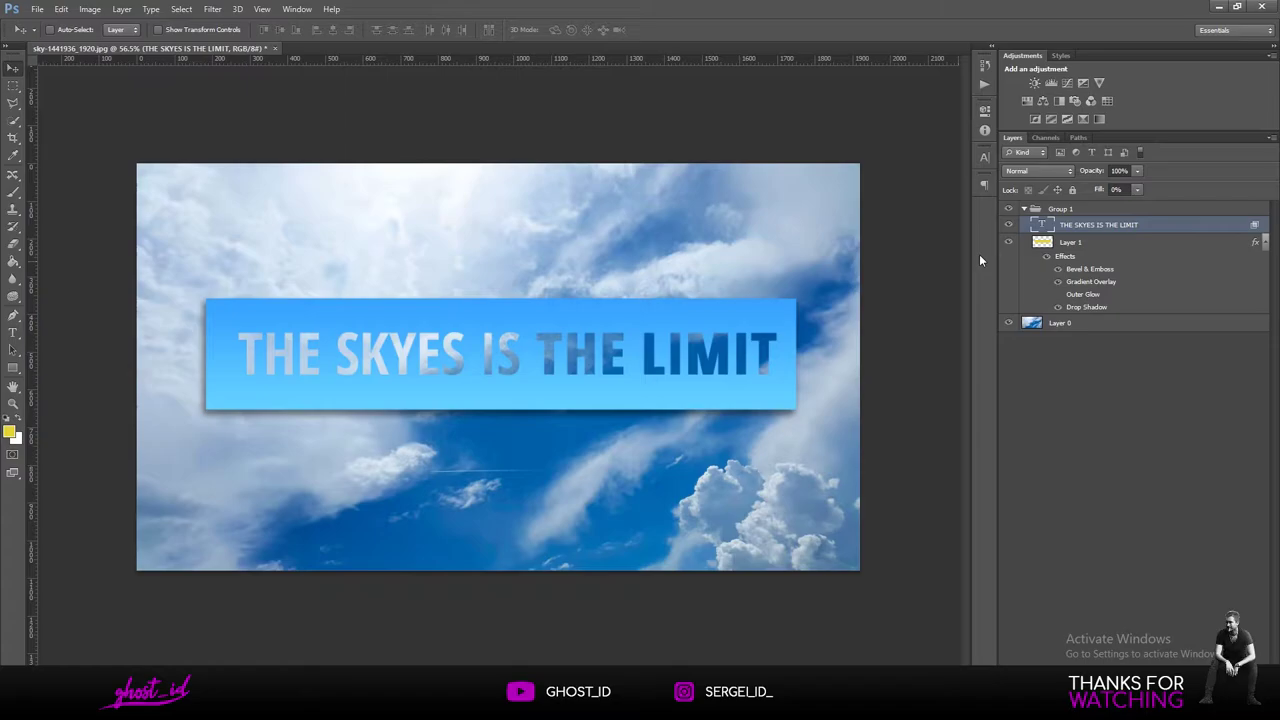
# Change the headline text to THE SKYES IS NOT THE LIMIT.
pyautogui.doubleClick(1040, 228)
pyautogui.click(552, 358)
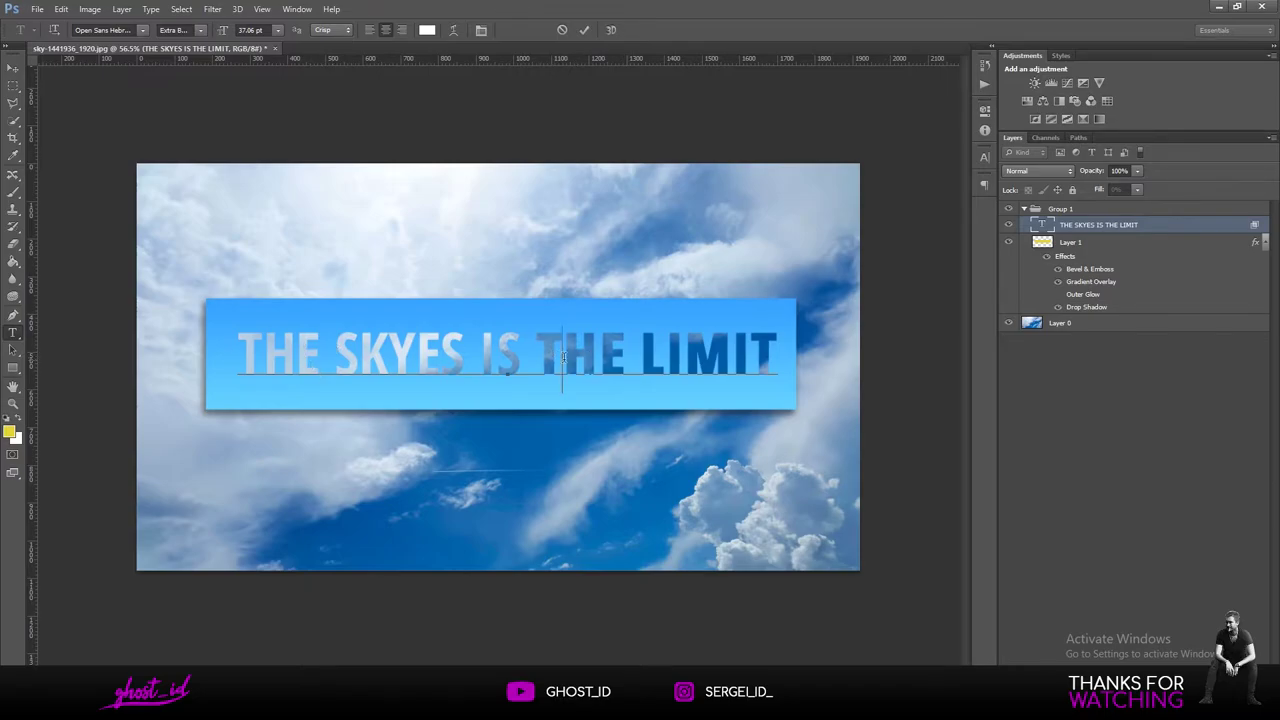
pyautogui.moveTo(535, 347); pyautogui.dragTo(633, 341)
pyautogui.write('NOT THE')
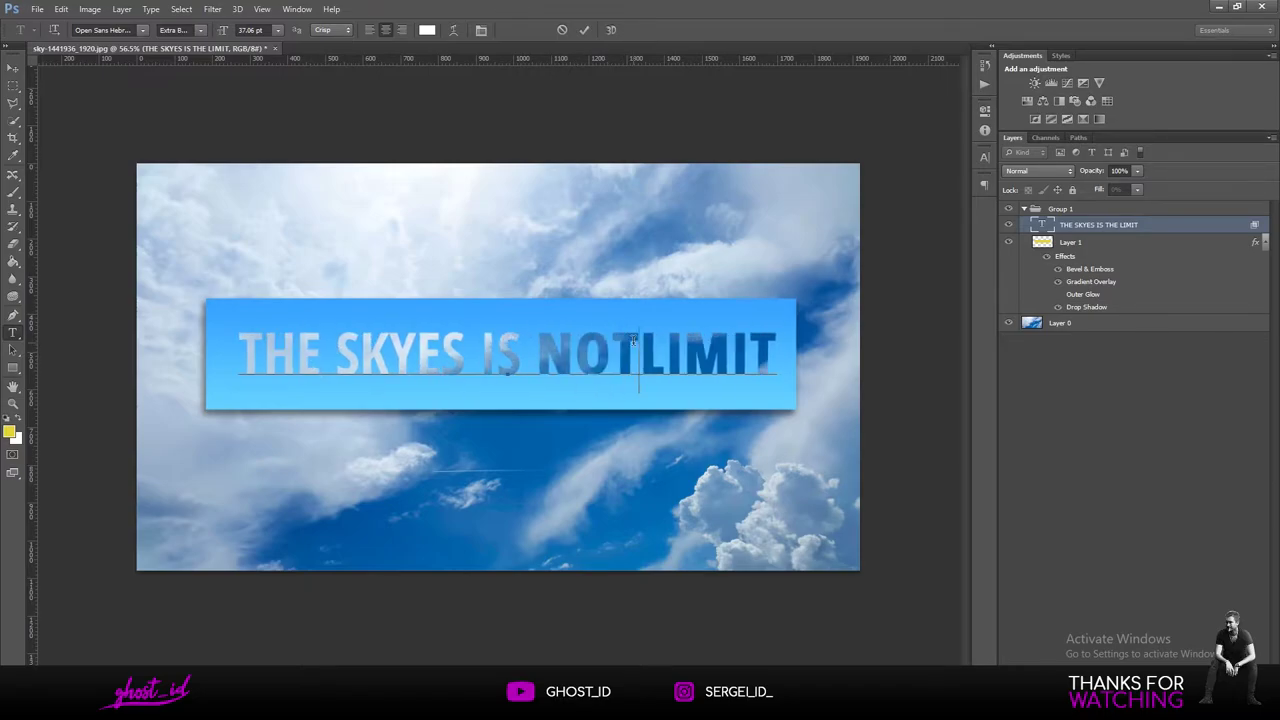
pyautogui.click(8, 62)
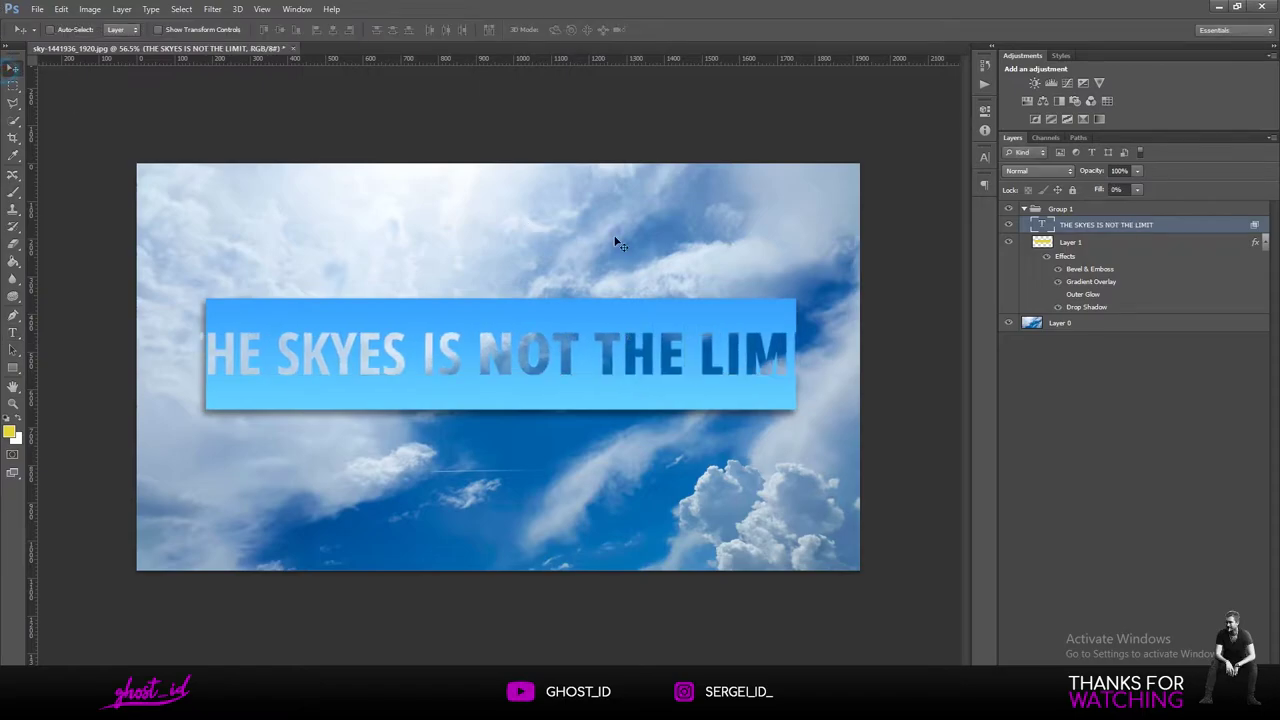
# Scale the headline text down to about 80% so the whole sentence fits inside the banner.
pyautogui.hotkey('ctrl', 't')
pyautogui.moveTo(840, 300); pyautogui.dragTo(779, 312)
pyautogui.press('Return')
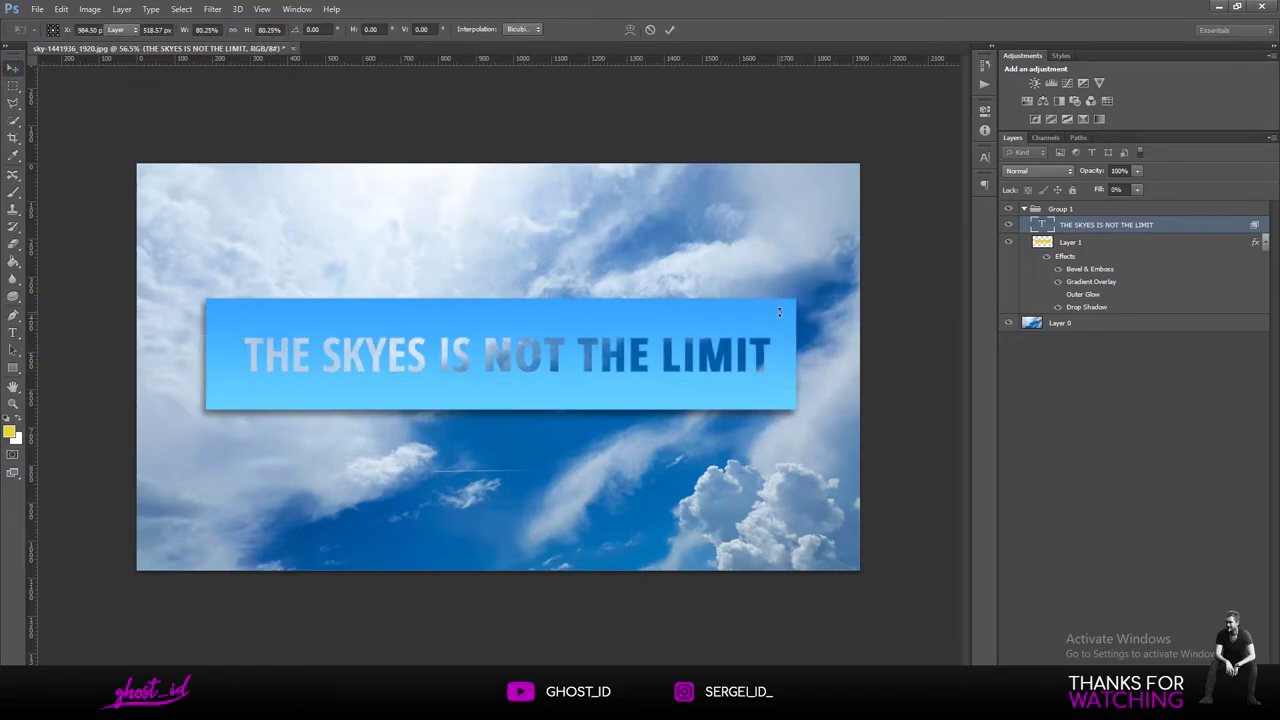
# Add a Multiply inner shadow to the headline text layer, adjusting its distance and size.
pyautogui.rightClick(1122, 230)
pyautogui.click(1032, 179)
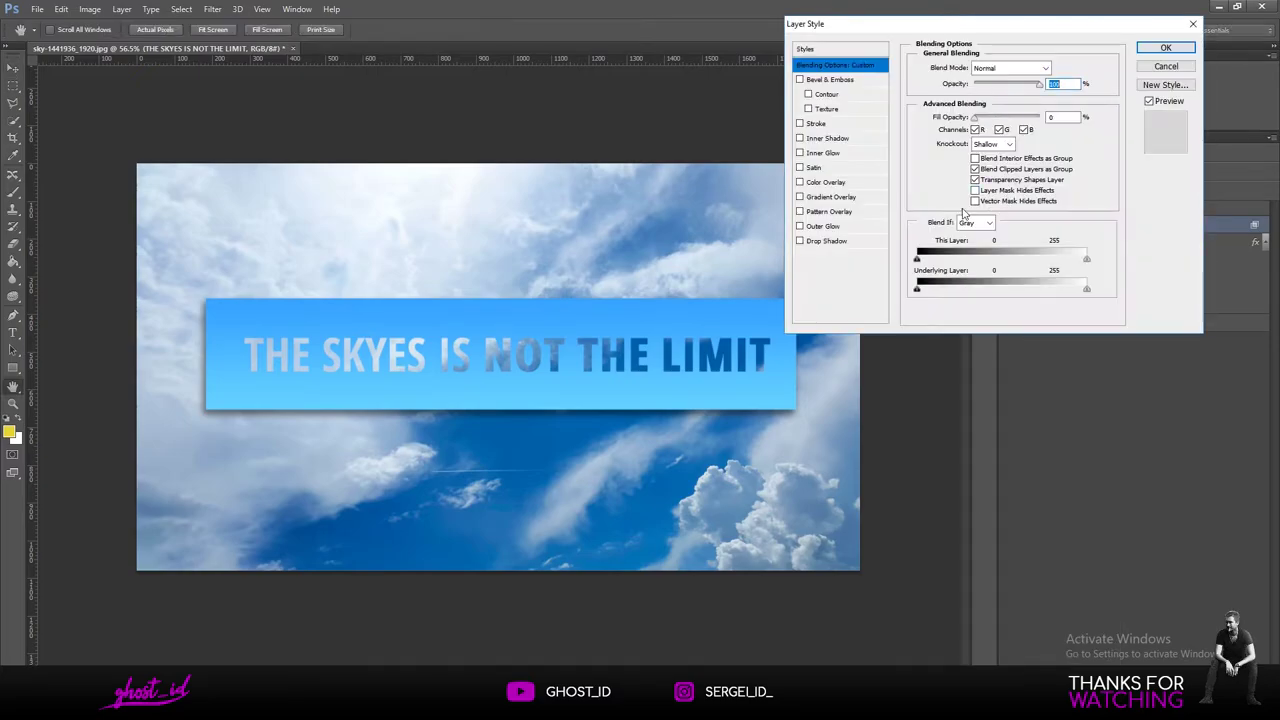
pyautogui.click(838, 139)
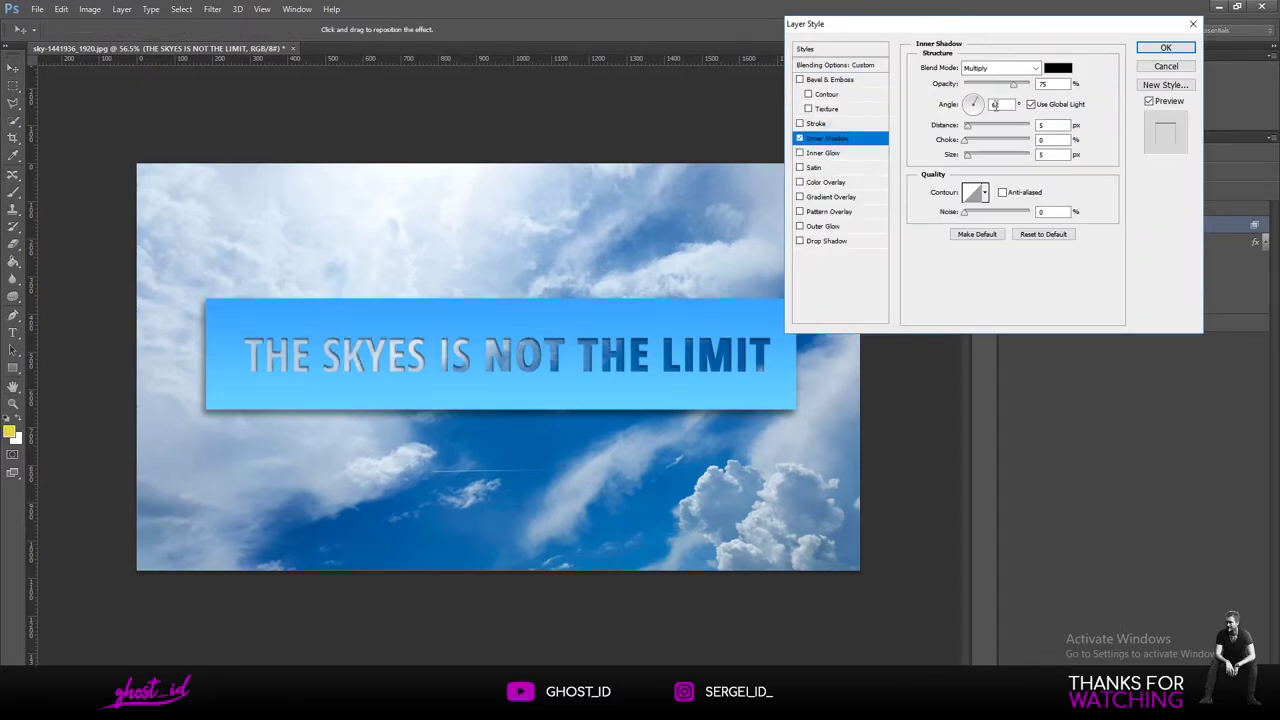
pyautogui.moveTo(1014, 85); pyautogui.dragTo(1012, 85)
pyautogui.moveTo(967, 127); pyautogui.dragTo(972, 155)
pyautogui.click(1165, 48)
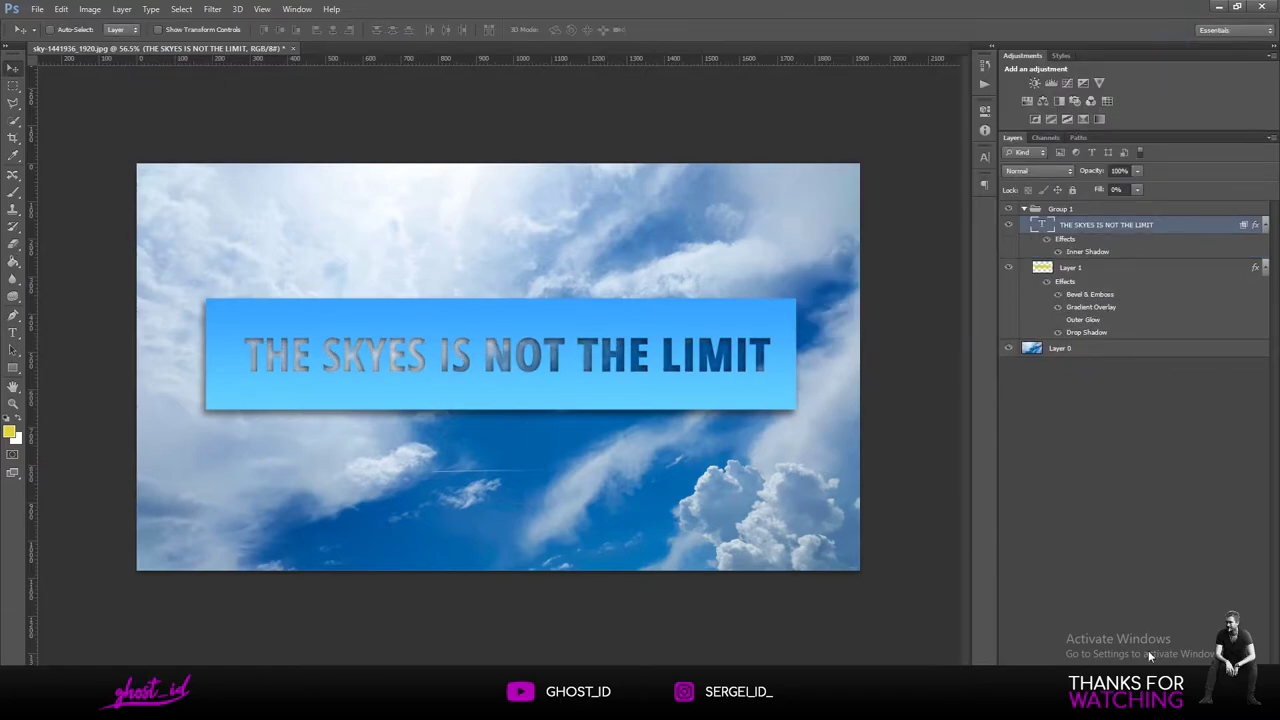
# Add a layer mask to the headline text layer and brush black over parts of the words SKYES and THE.
pyautogui.click(1120, 660)
pyautogui.click(13, 190)
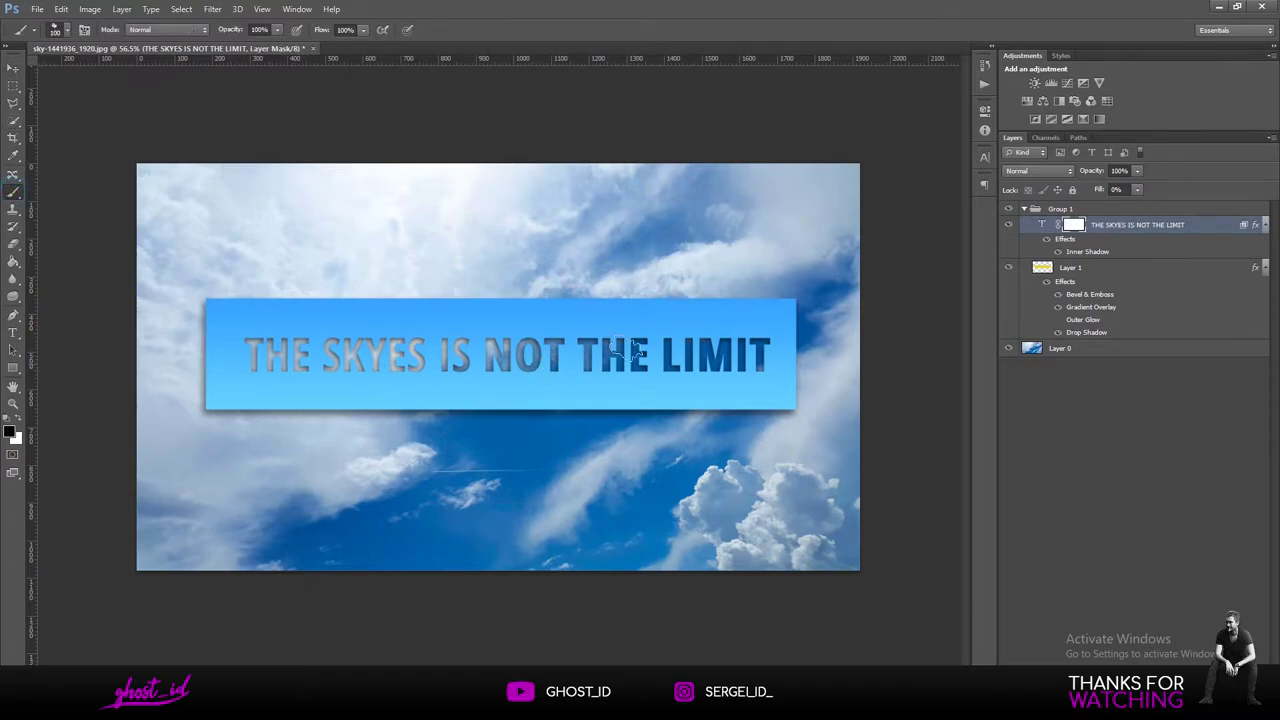
pyautogui.moveTo(620, 348); pyautogui.dragTo(588, 364)
pyautogui.moveTo(380, 356); pyautogui.dragTo(345, 360)
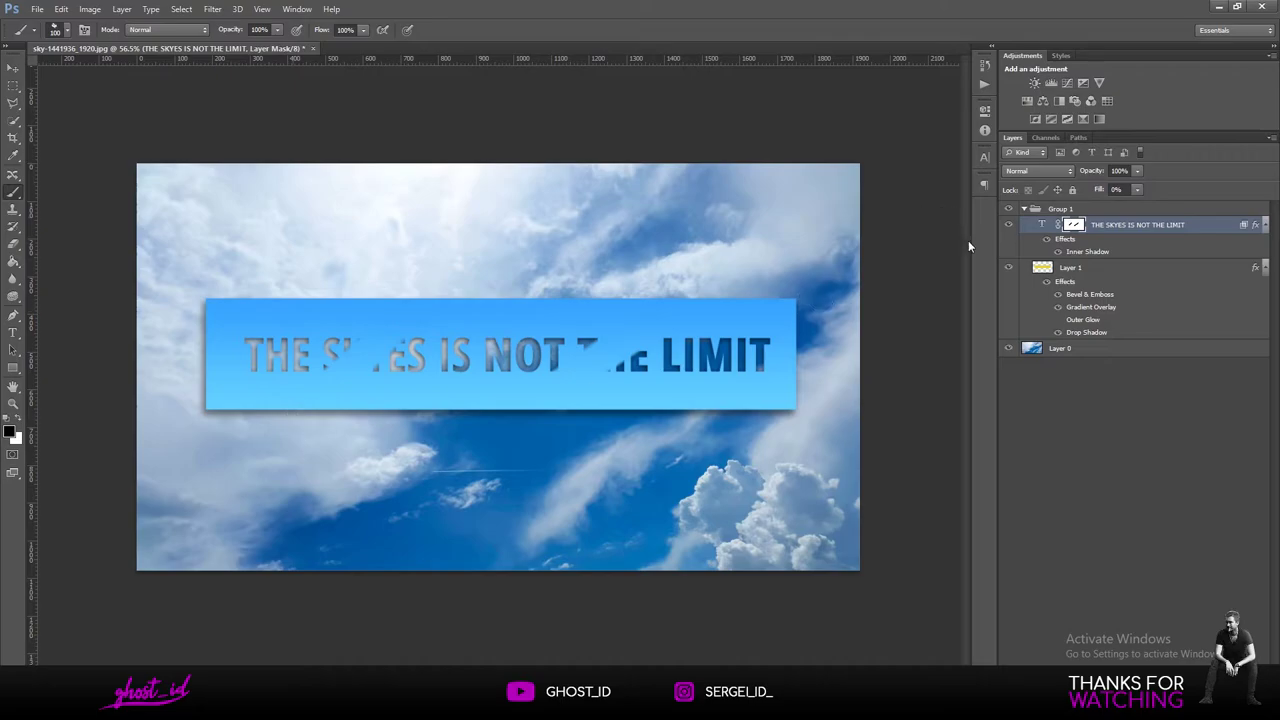
# Replace NOT THE in the masked headline so the text reads THE SKYES IS SUNN IS LIMIT.
pyautogui.doubleClick(1072, 224)
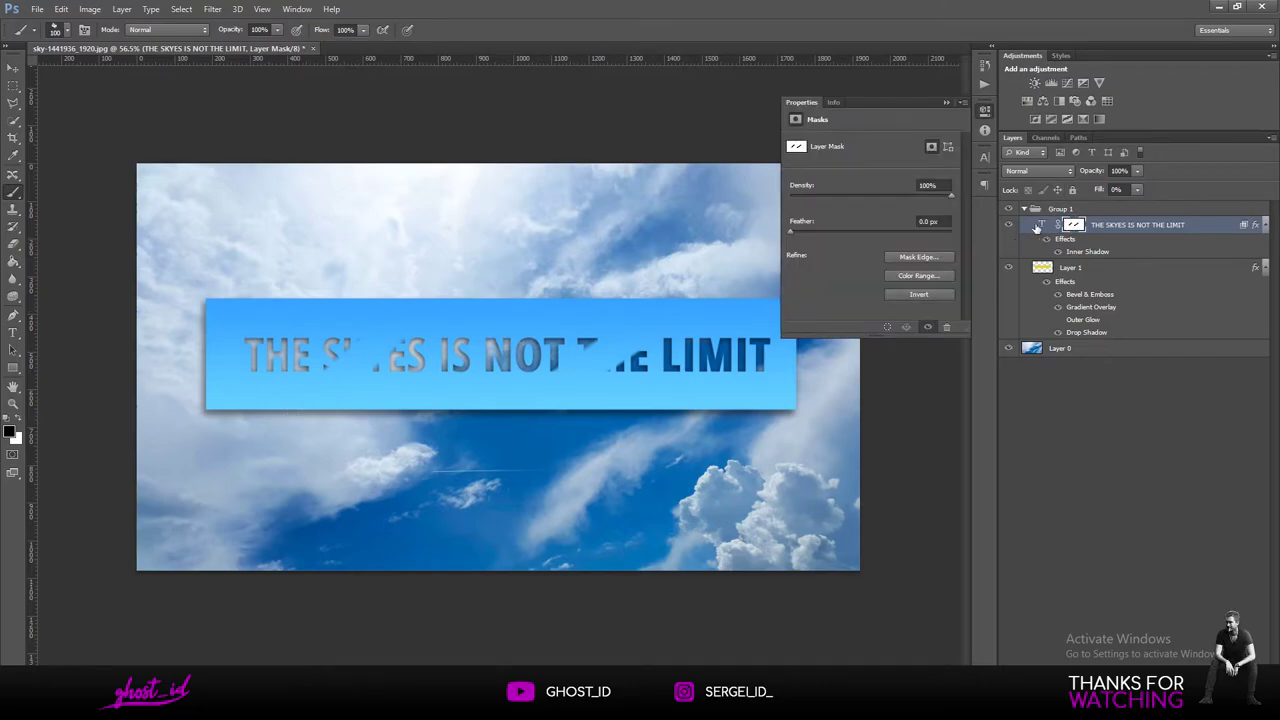
pyautogui.click(1043, 225)
pyautogui.doubleClick(1043, 225)
pyautogui.click(558, 352)
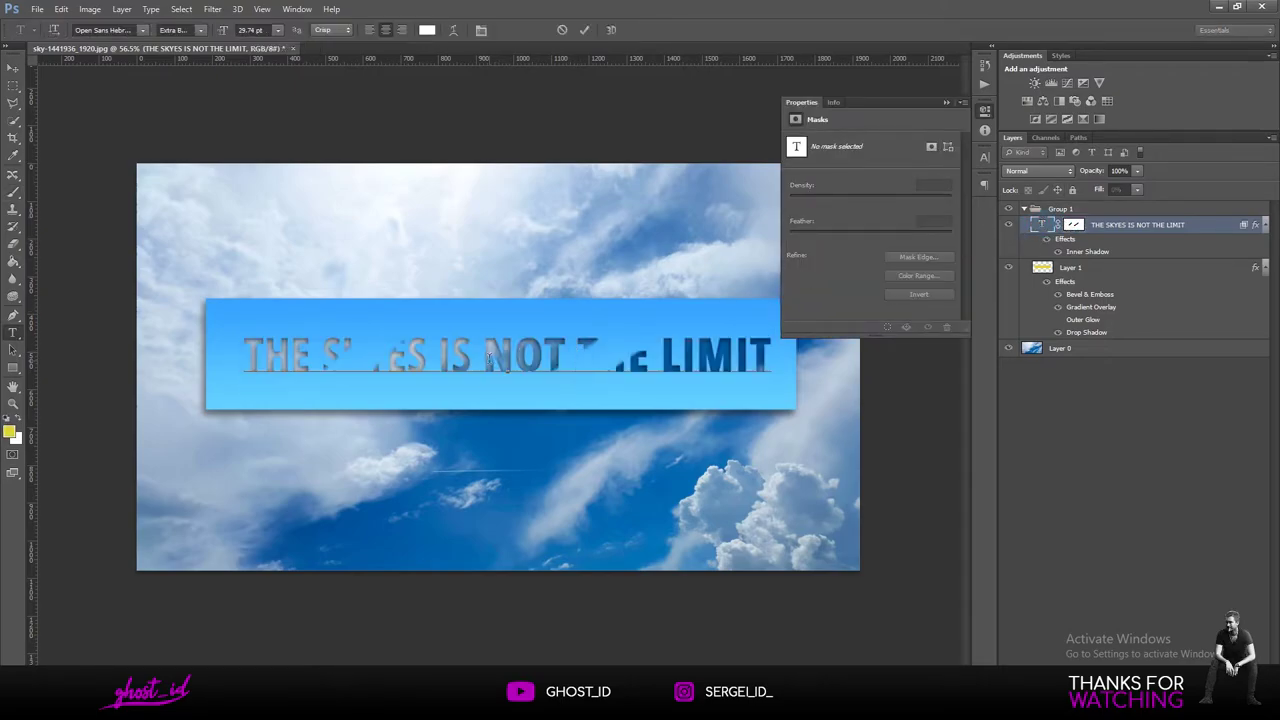
pyautogui.moveTo(488, 358); pyautogui.dragTo(648, 345)
pyautogui.write('SUN')
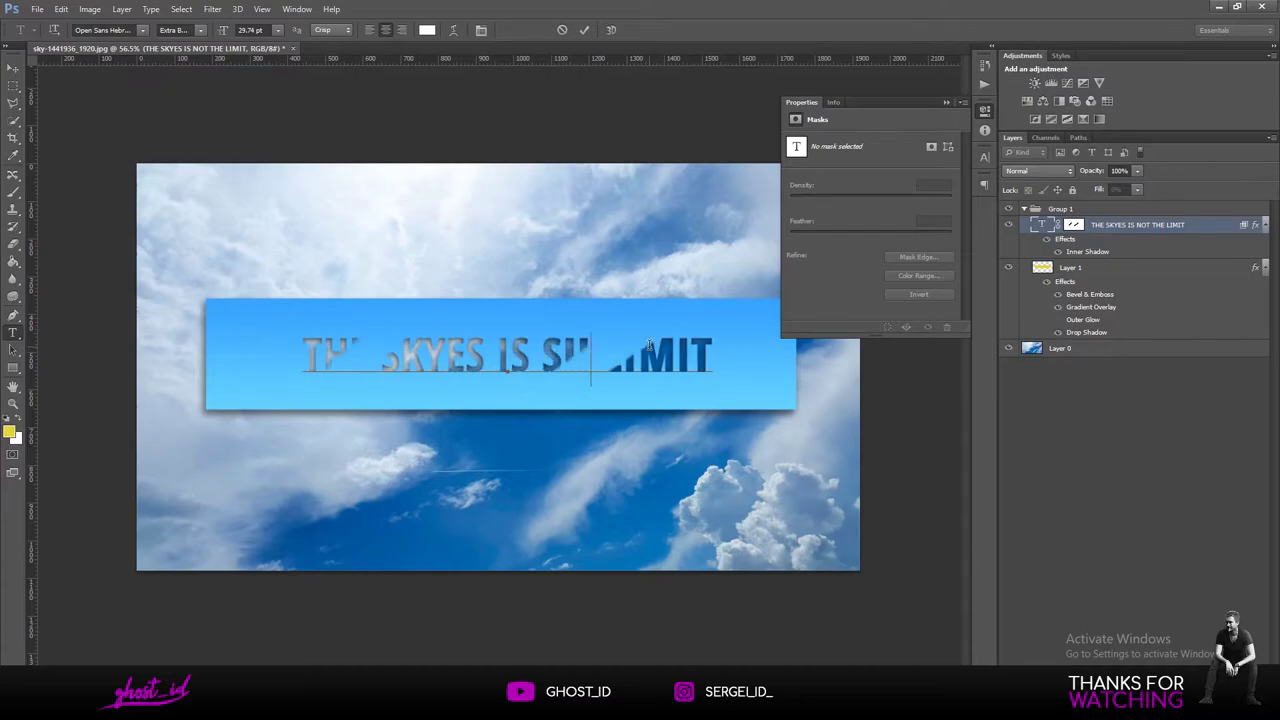
pyautogui.write('NY')
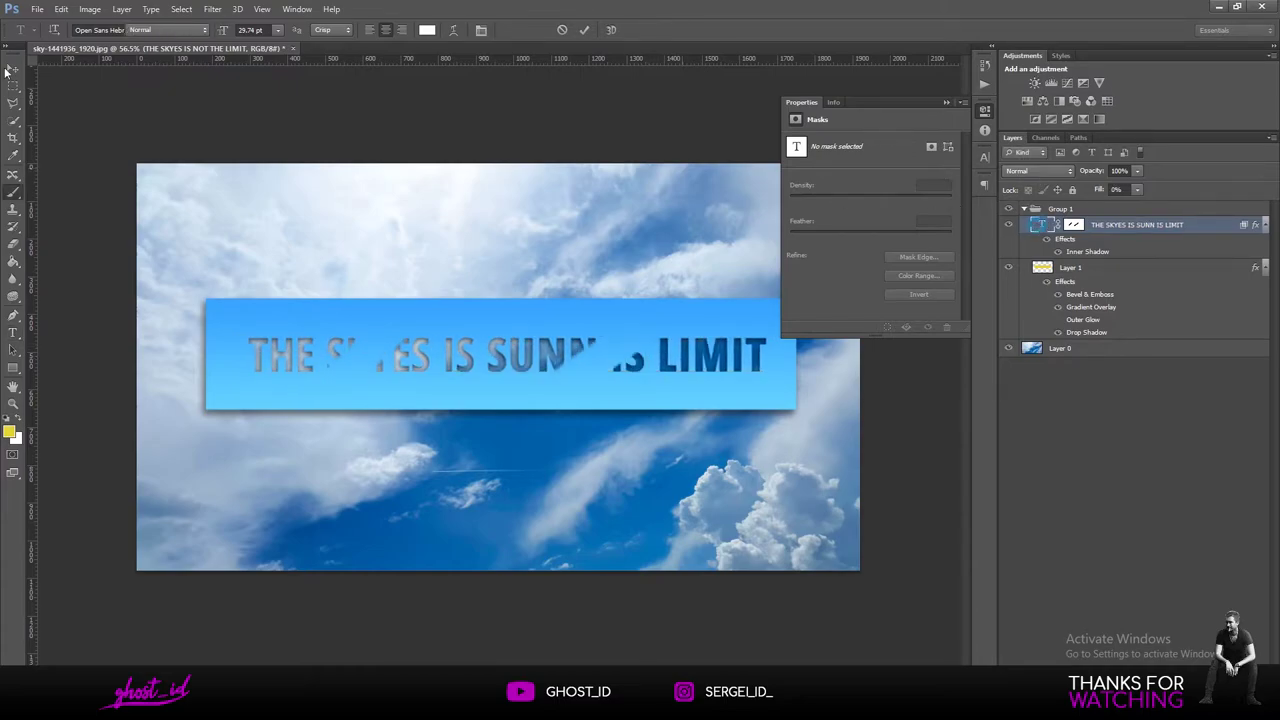
pyautogui.hotkey('ctrl', 'Return')
pyautogui.press('v')
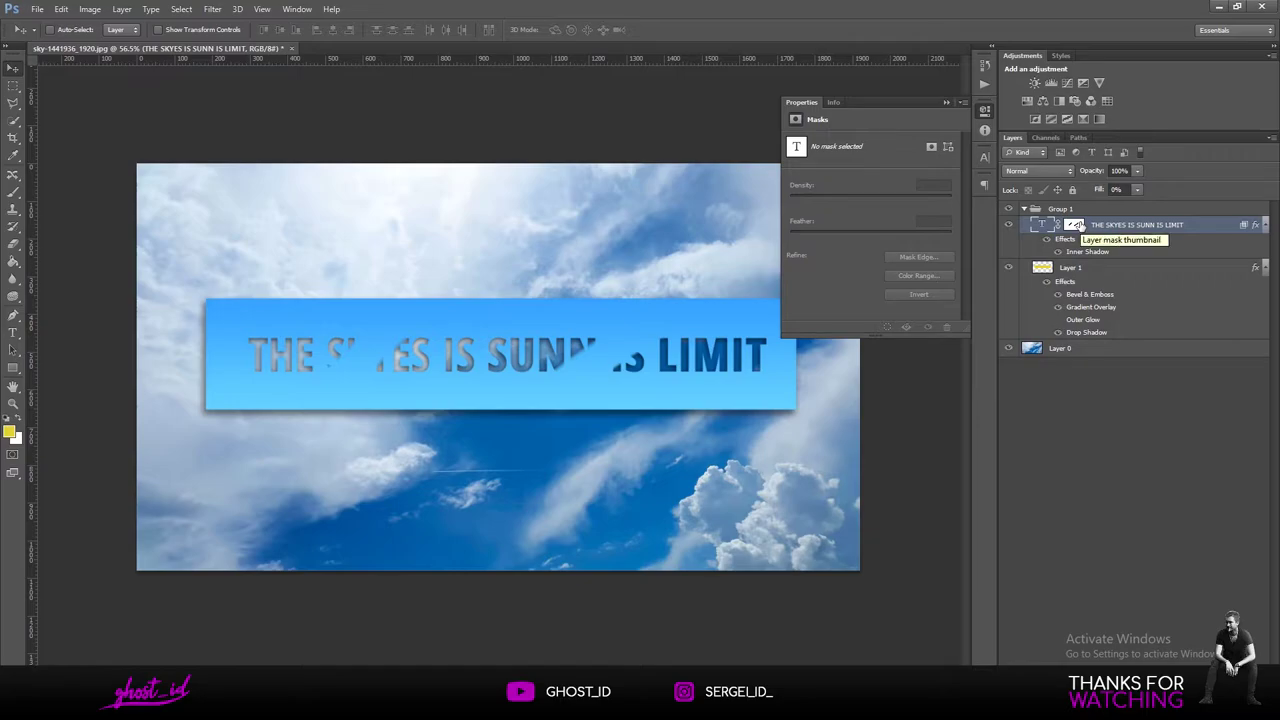
# Review the Knockout choices in the headline layer's blending options and keep Shallow.
pyautogui.rightClick(1188, 224)
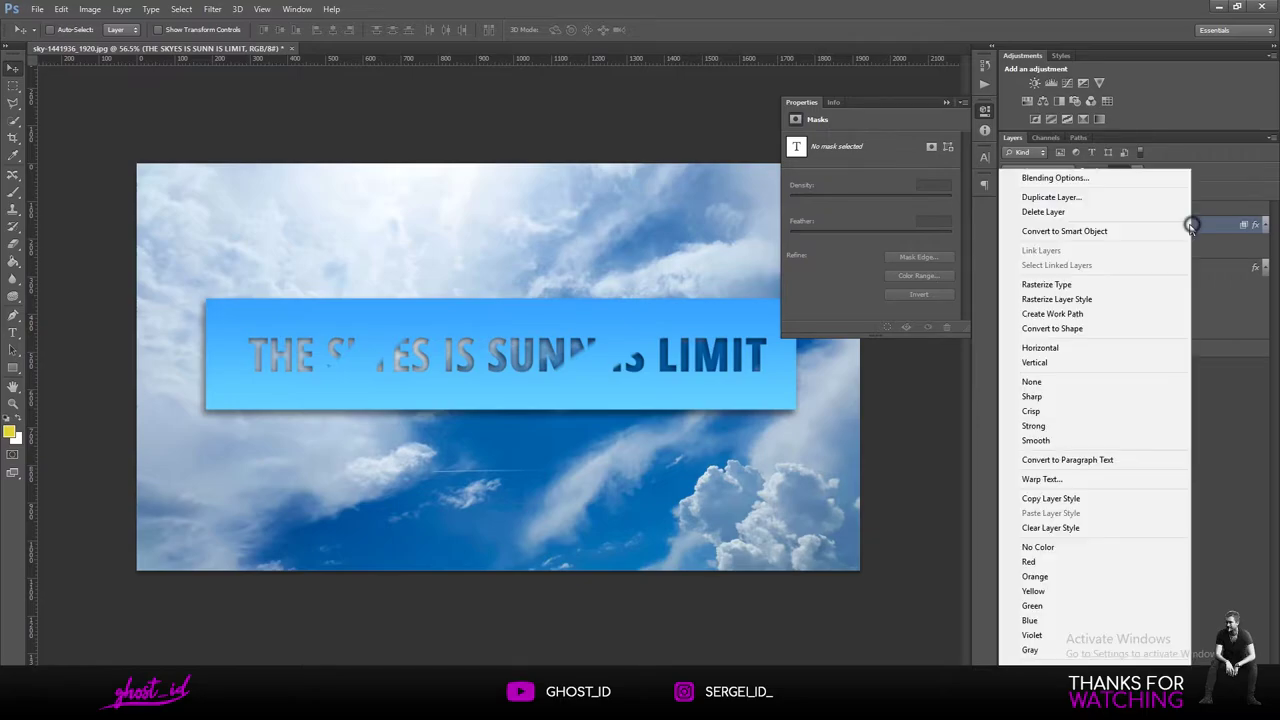
pyautogui.click(1105, 177)
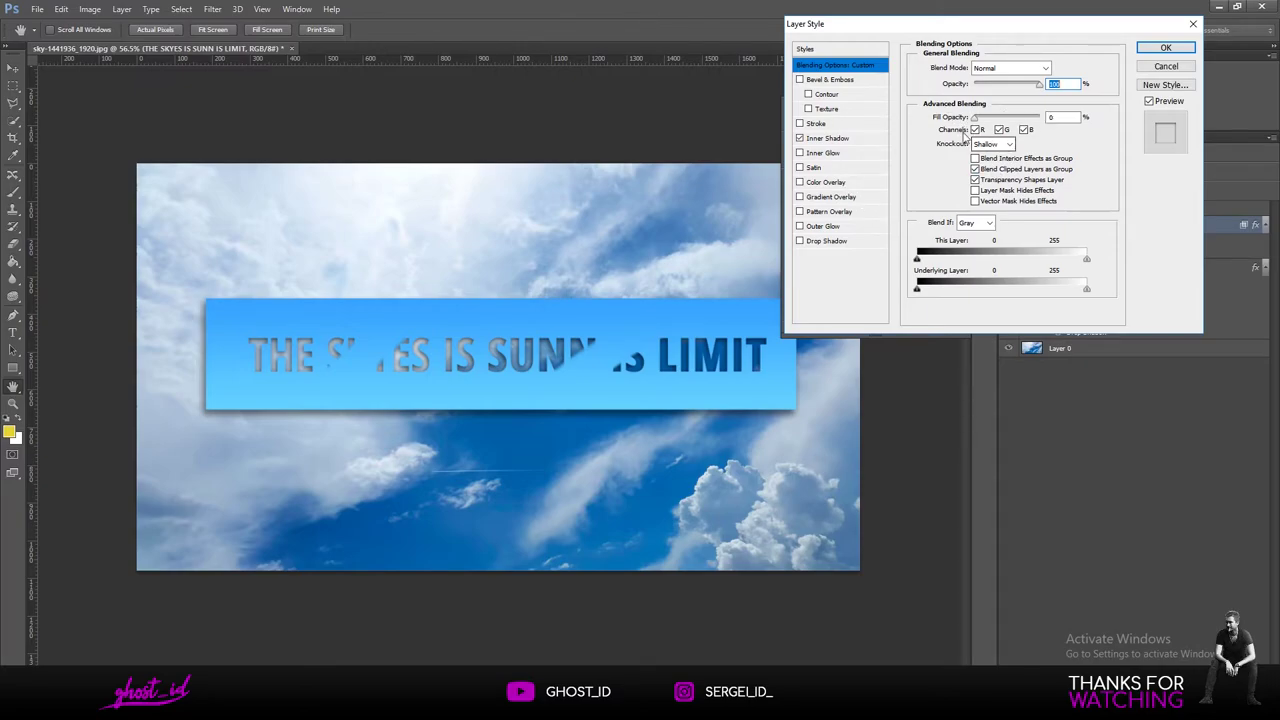
pyautogui.click(992, 144)
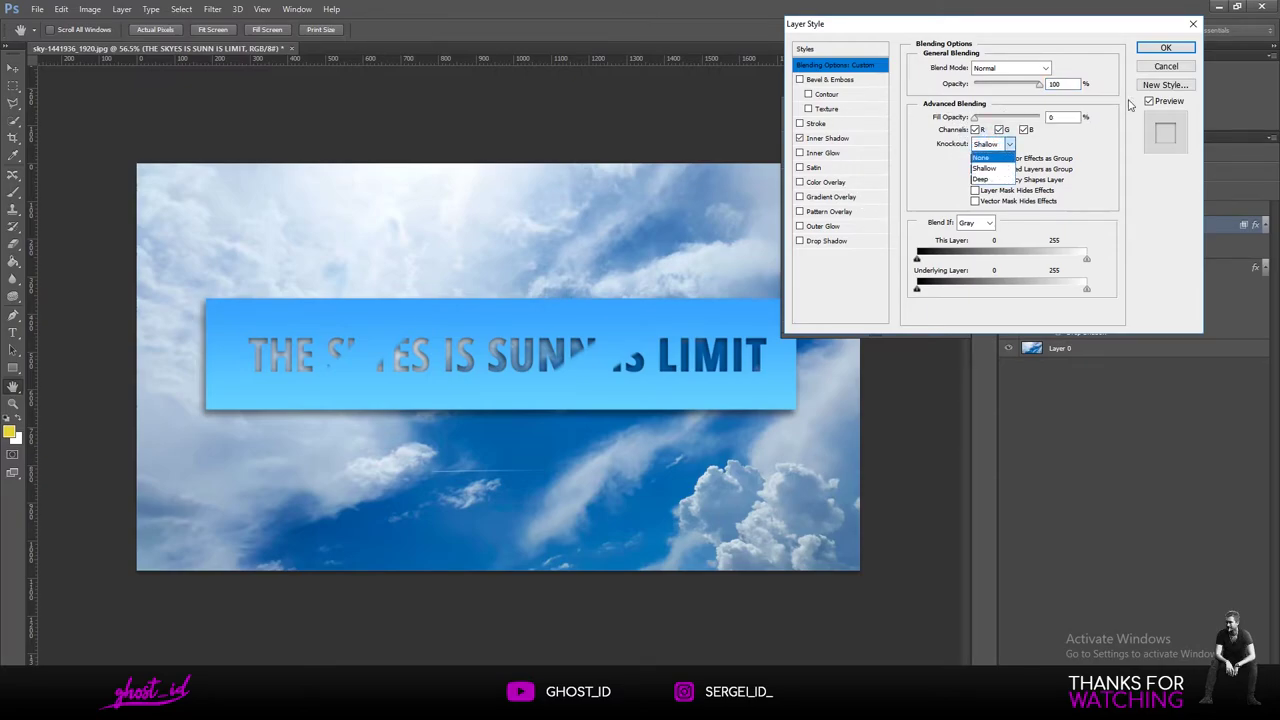
pyautogui.click(1167, 69)
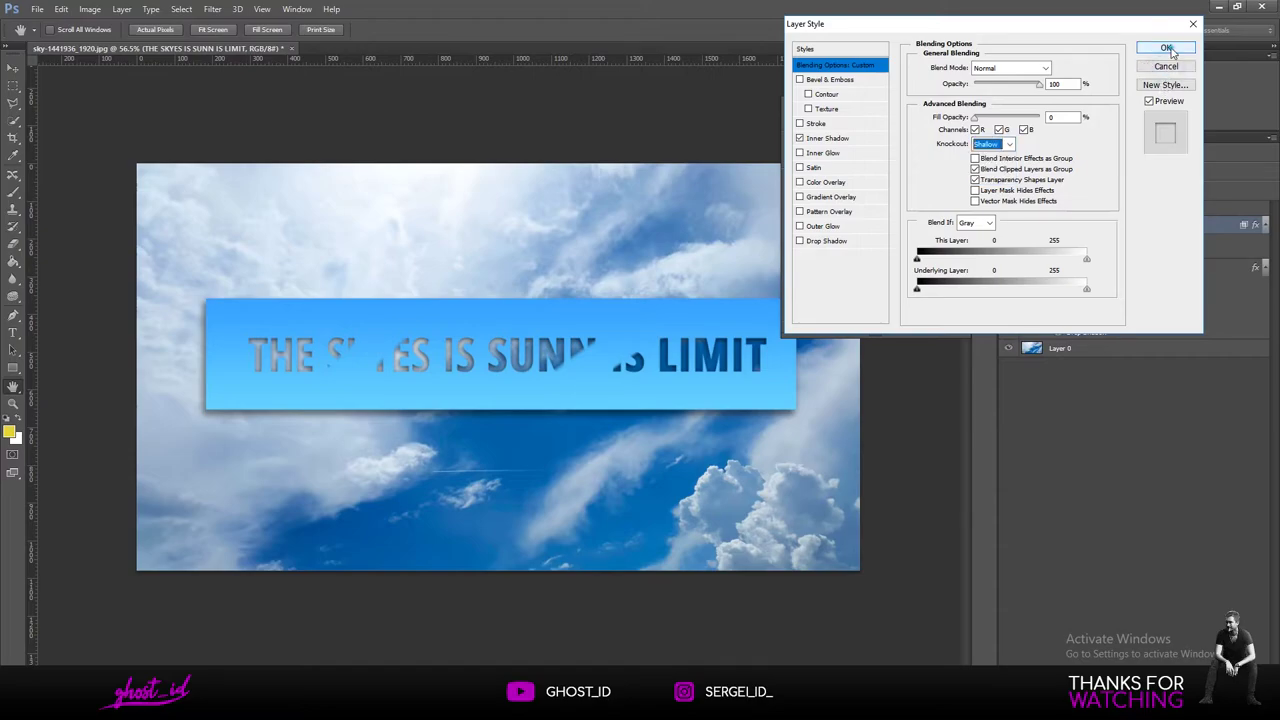
pyautogui.click(1167, 49)
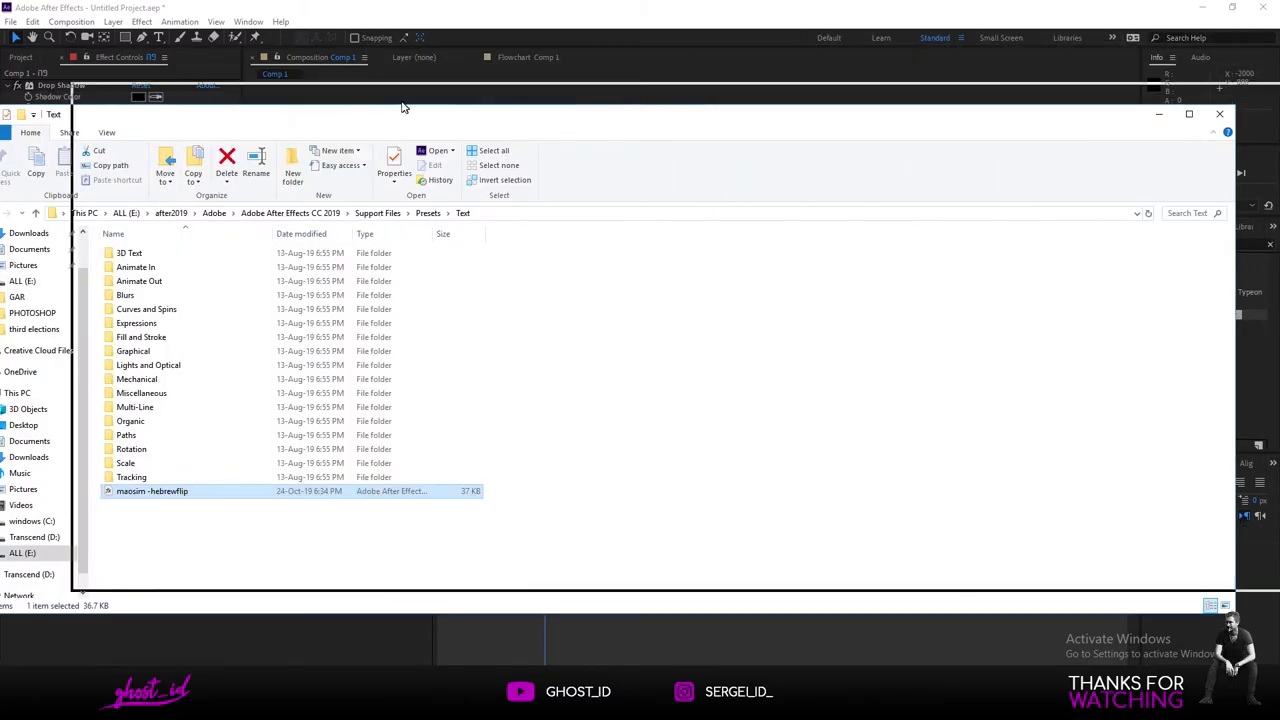
# In File Explorer, browse from after2019 to the After Effects CC 2019 Support Files\Presets\Text folder and locate the maosim -hebrewflip preset file.
pyautogui.moveTo(405, 108); pyautogui.dragTo(485, 81)
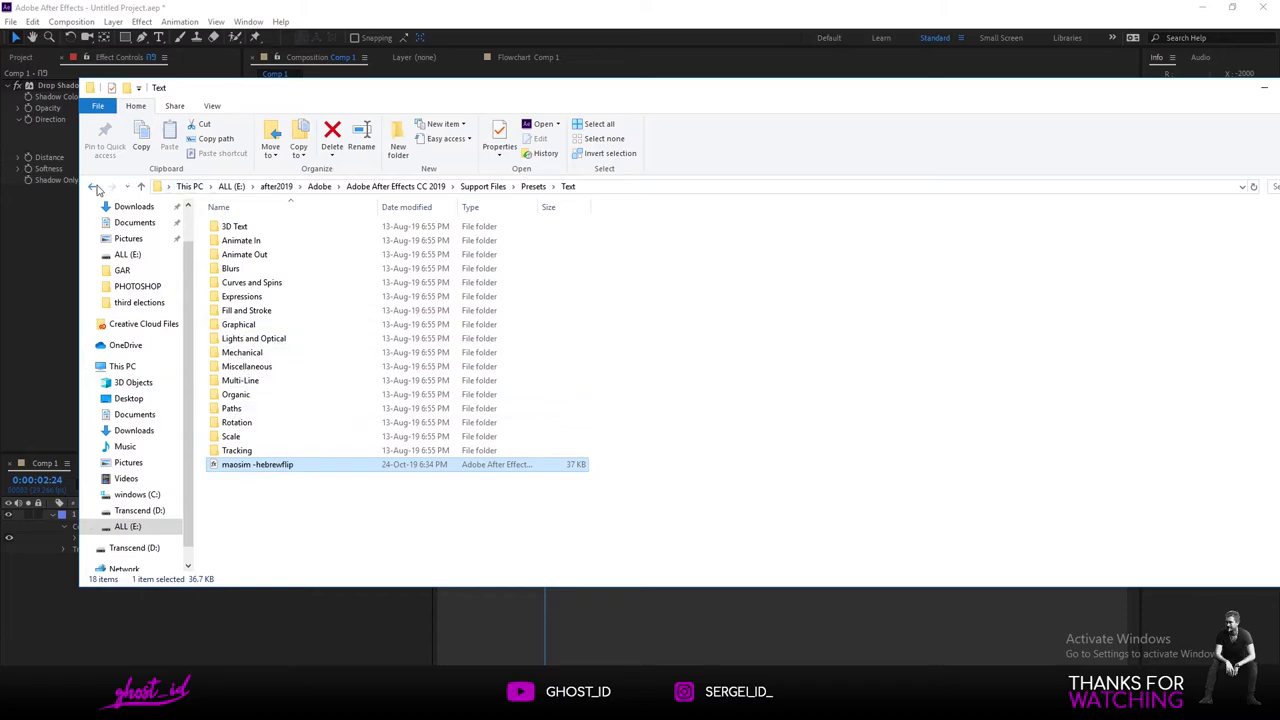
pyautogui.click(275, 187)
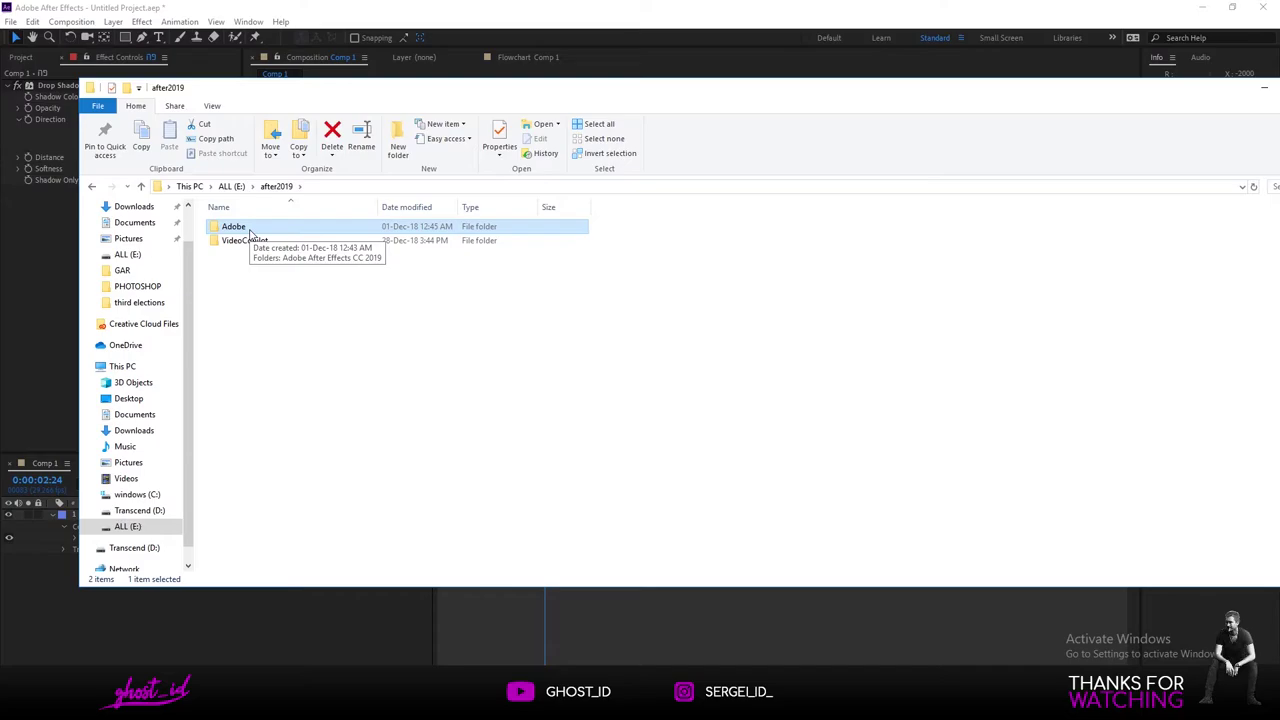
pyautogui.doubleClick(250, 230)
pyautogui.doubleClick(250, 229)
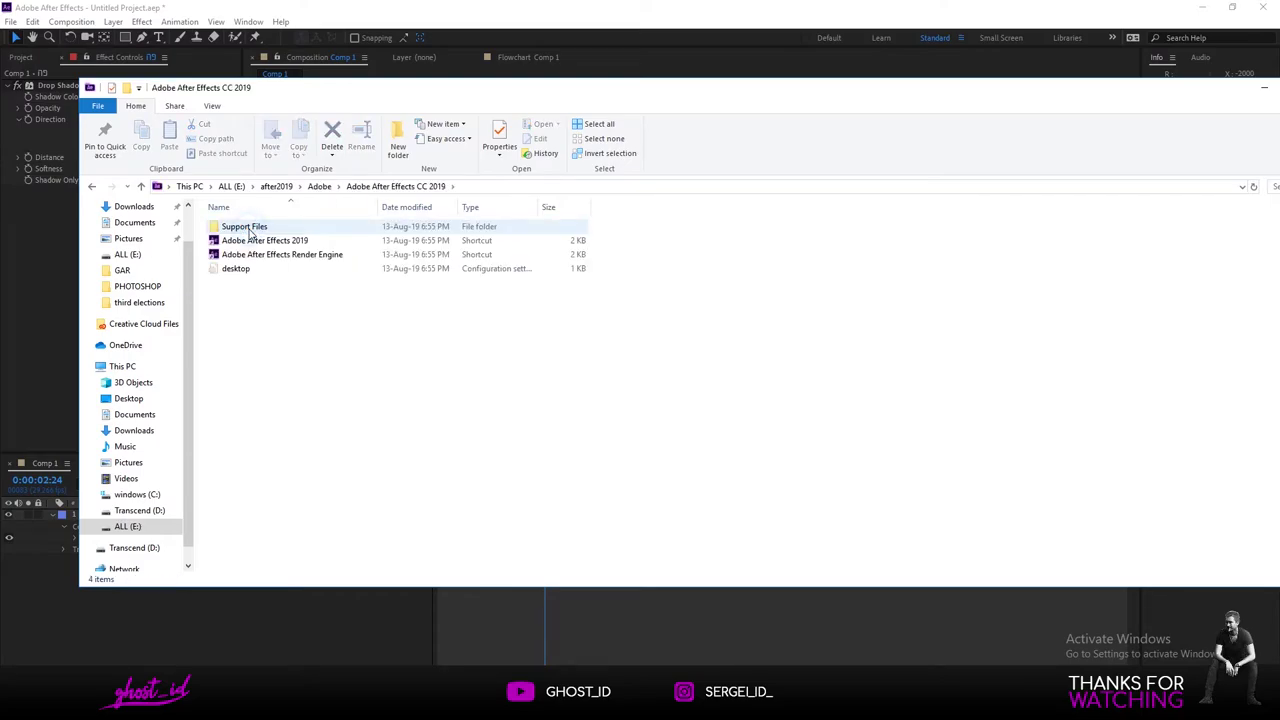
pyautogui.doubleClick(245, 227)
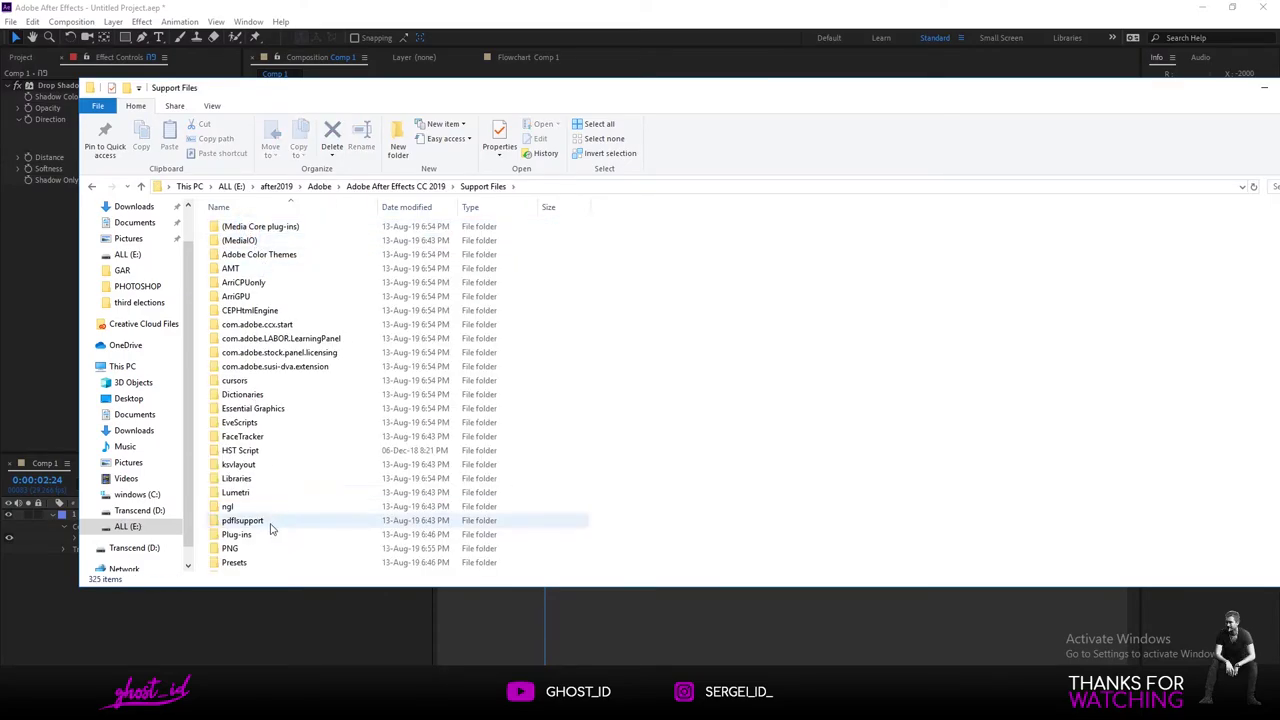
pyautogui.doubleClick(250, 564)
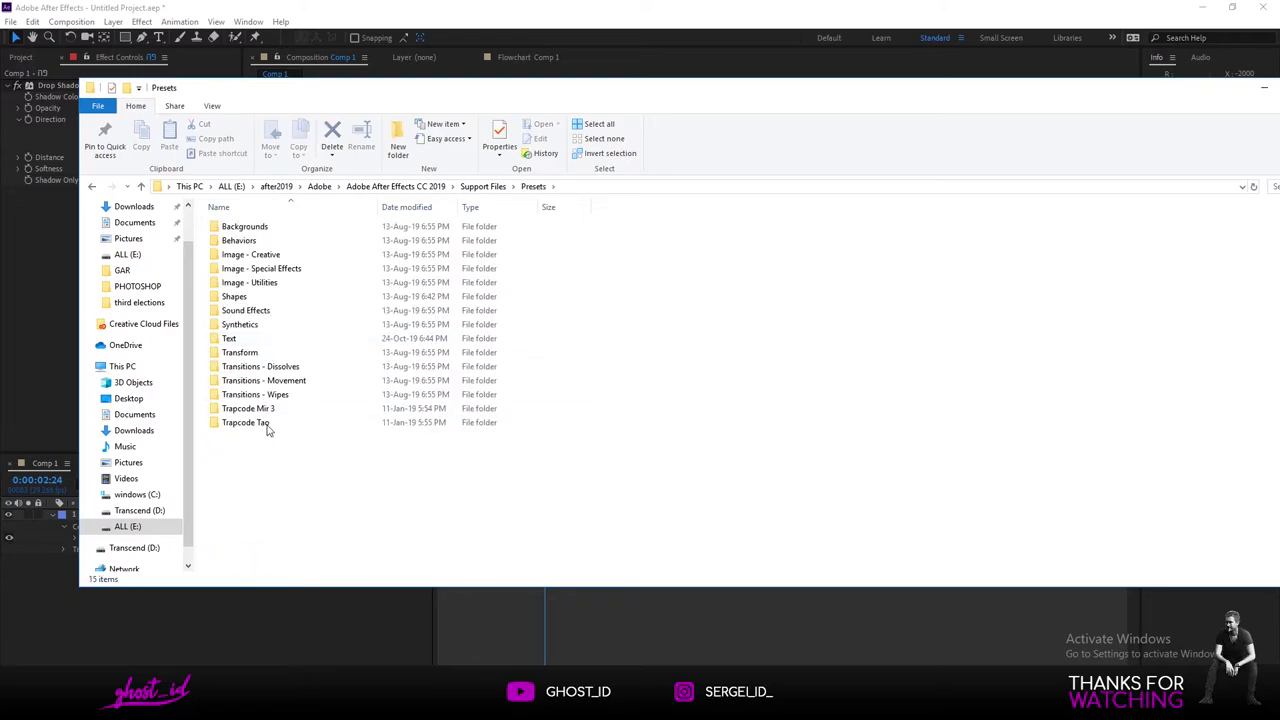
pyautogui.doubleClick(232, 339)
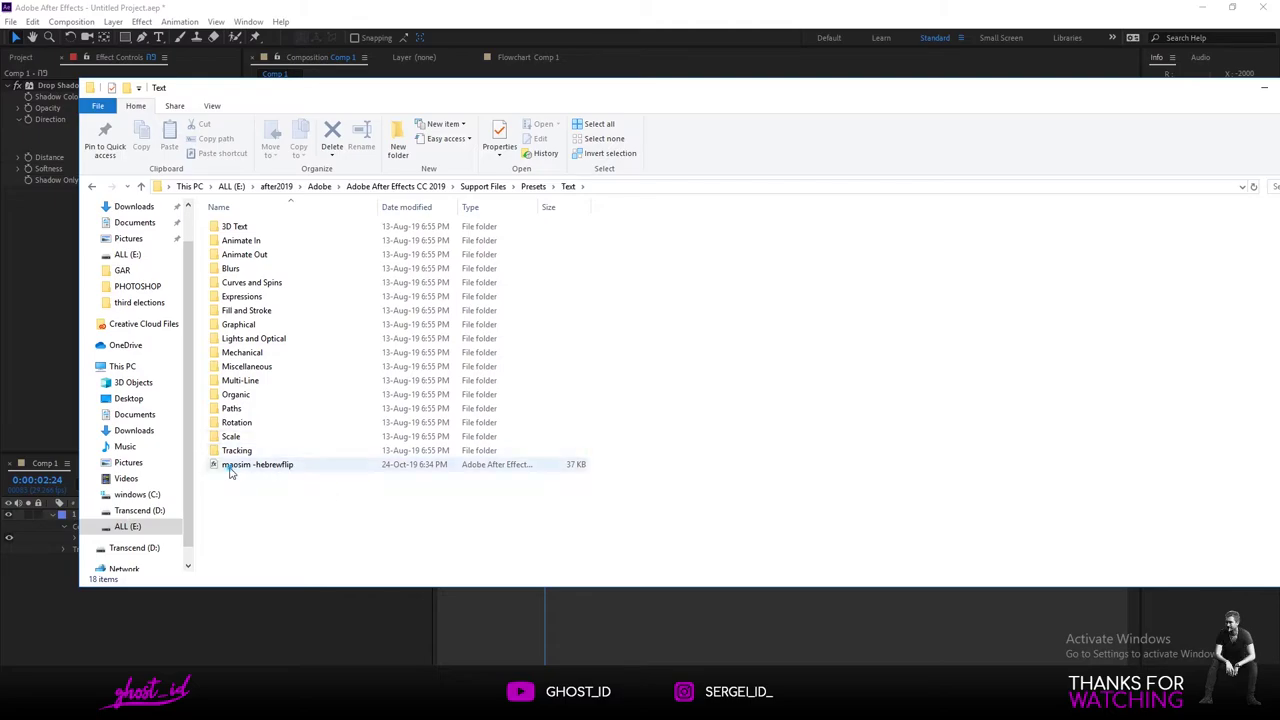
pyautogui.moveTo(250, 466); pyautogui.dragTo(348, 470)
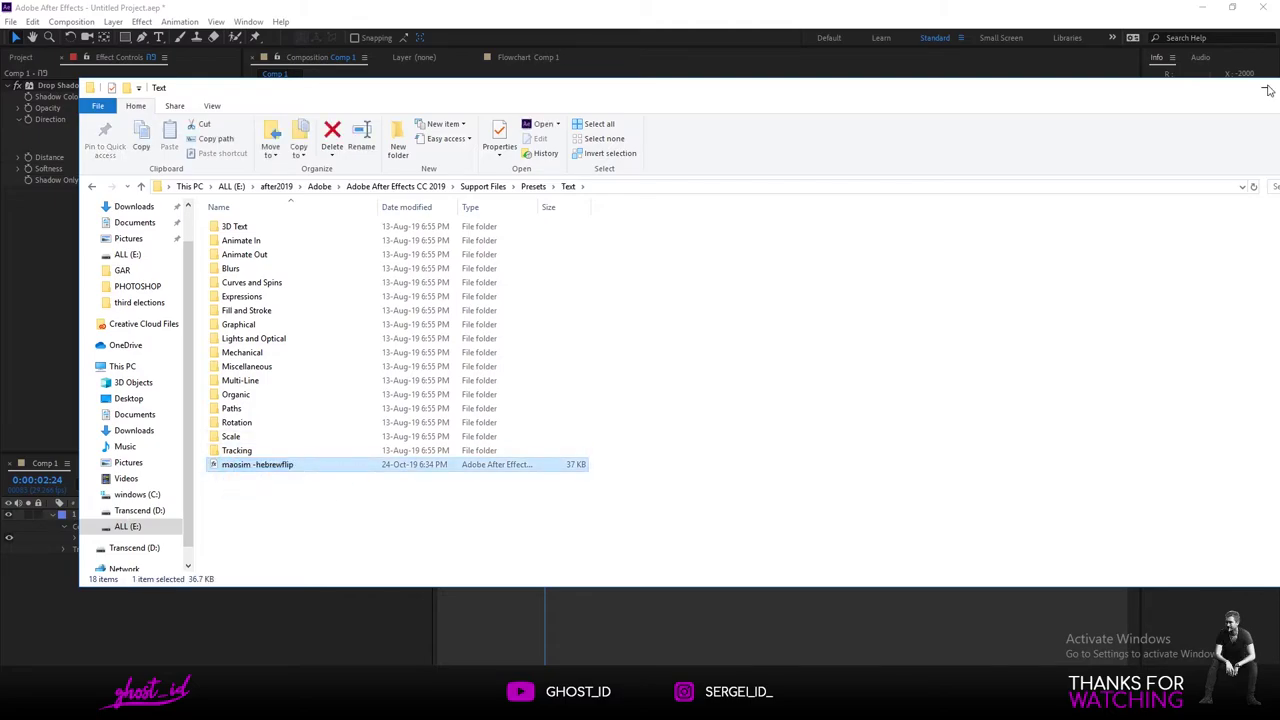
pyautogui.click(1260, 90)
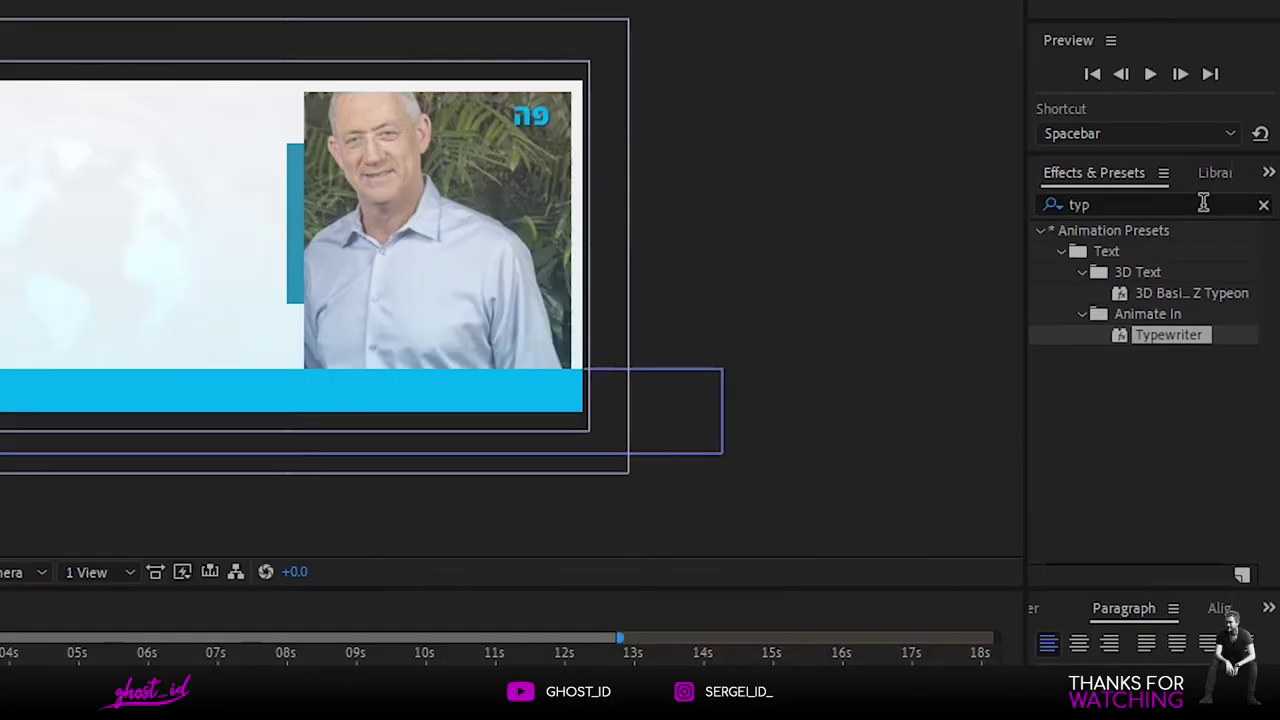
# In After Effects, search the effects and presets for maosi and select the maosim -hebrewflip preset.
pyautogui.click(1237, 243)
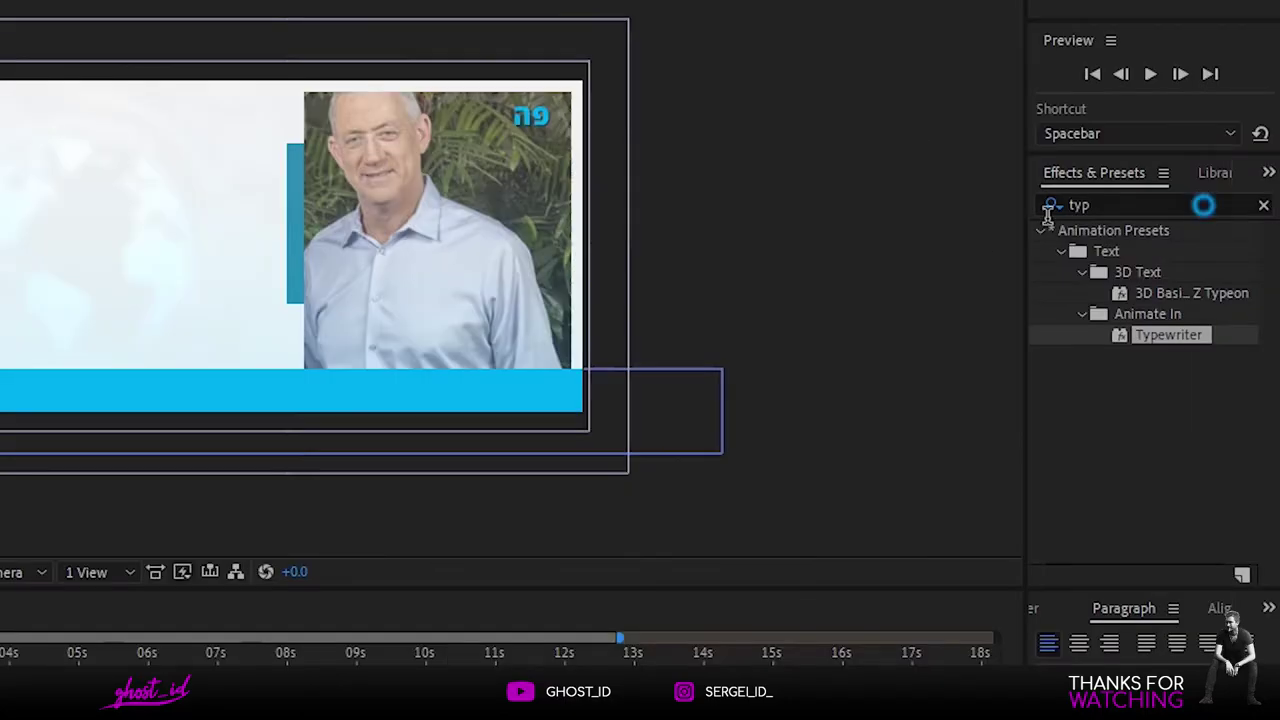
pyautogui.click(1162, 175)
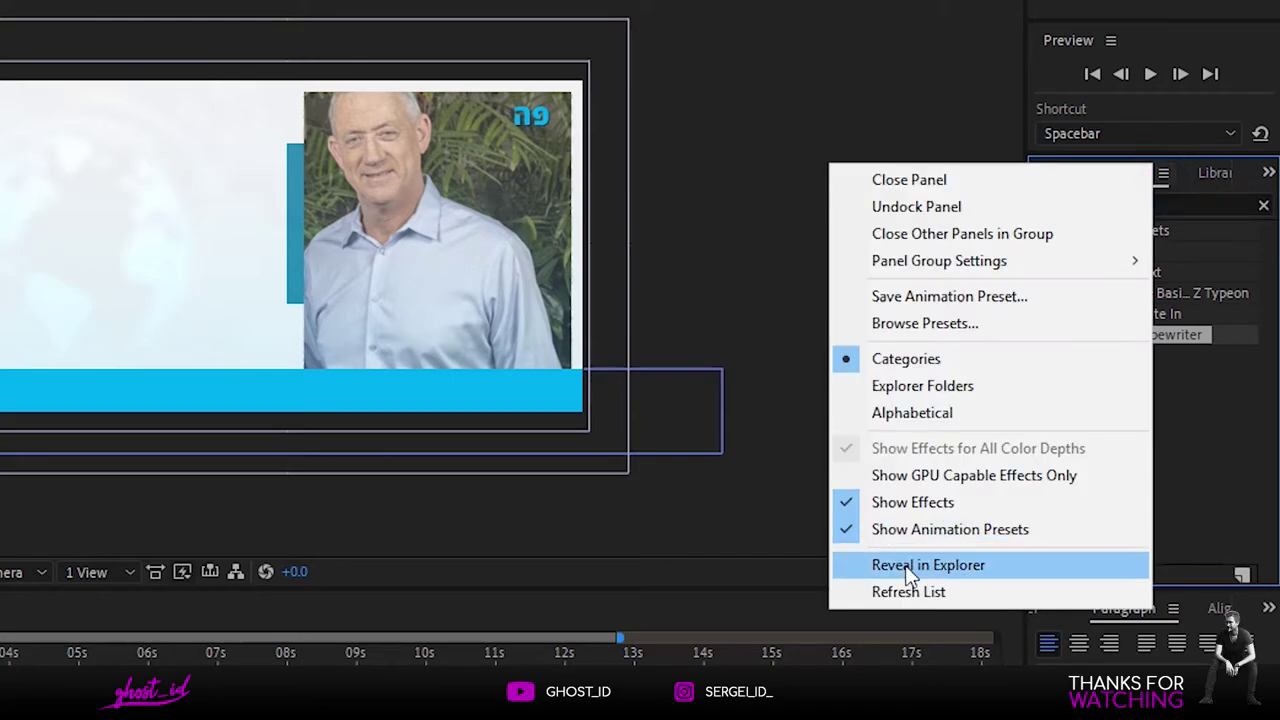
pyautogui.click(1222, 437)
pyautogui.click(1152, 205)
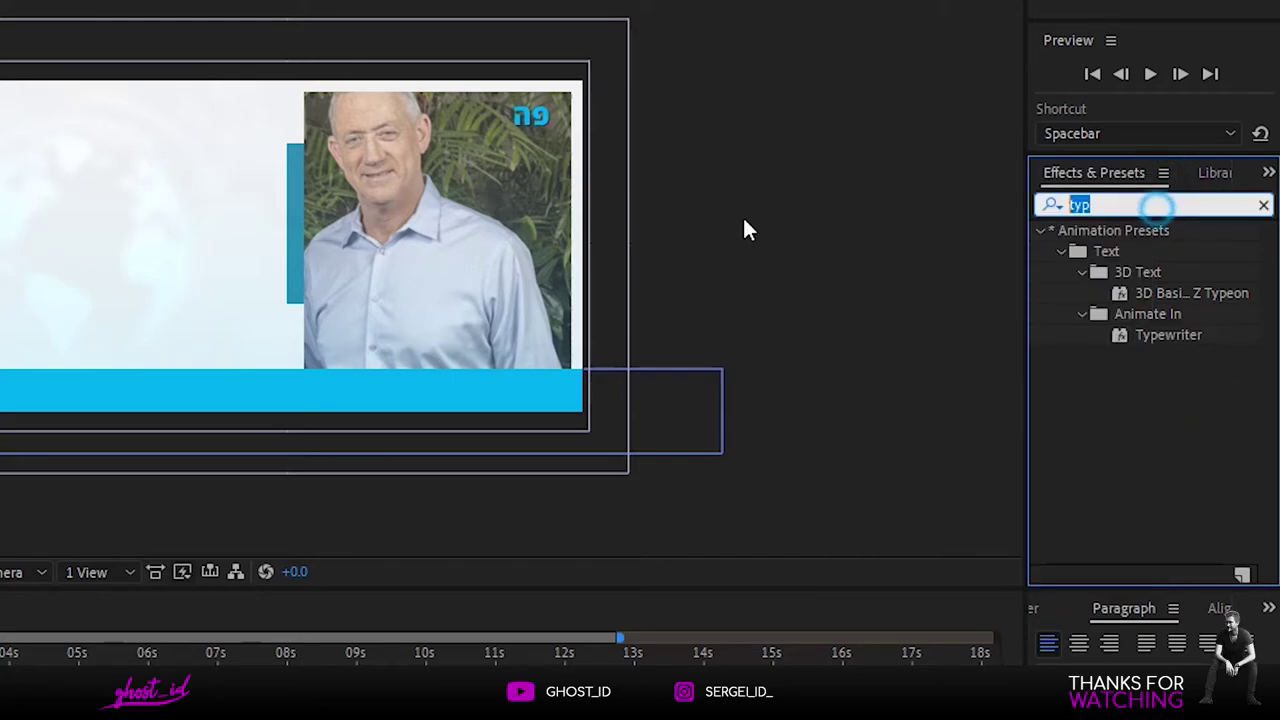
pyautogui.write('maosi')
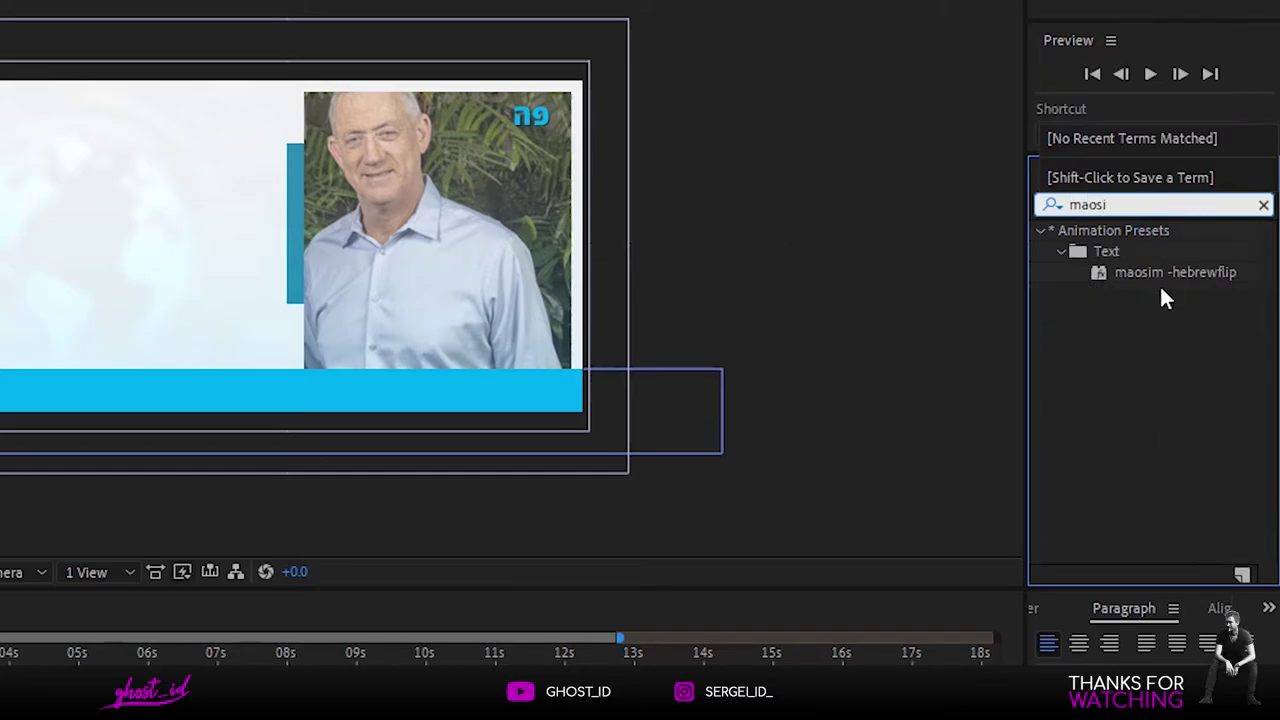
pyautogui.click(1184, 276)
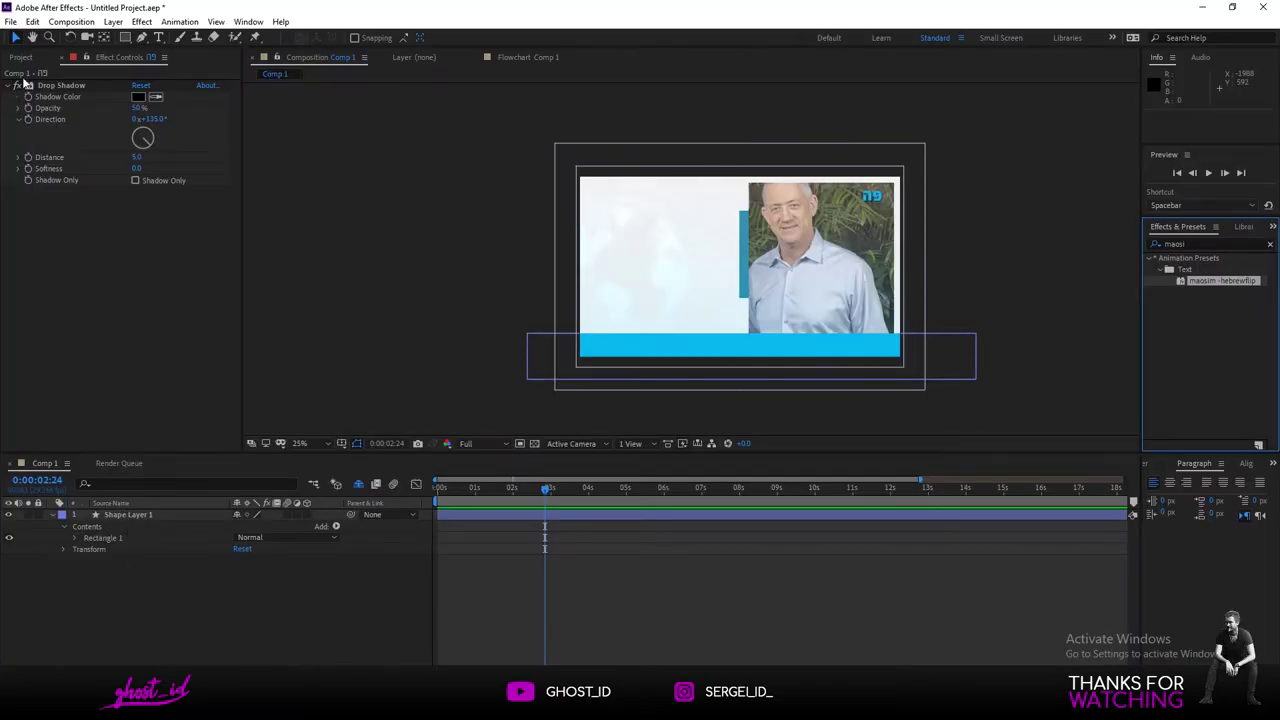
# Set the text engine to Latin in the Type preferences.
pyautogui.click(32, 21)
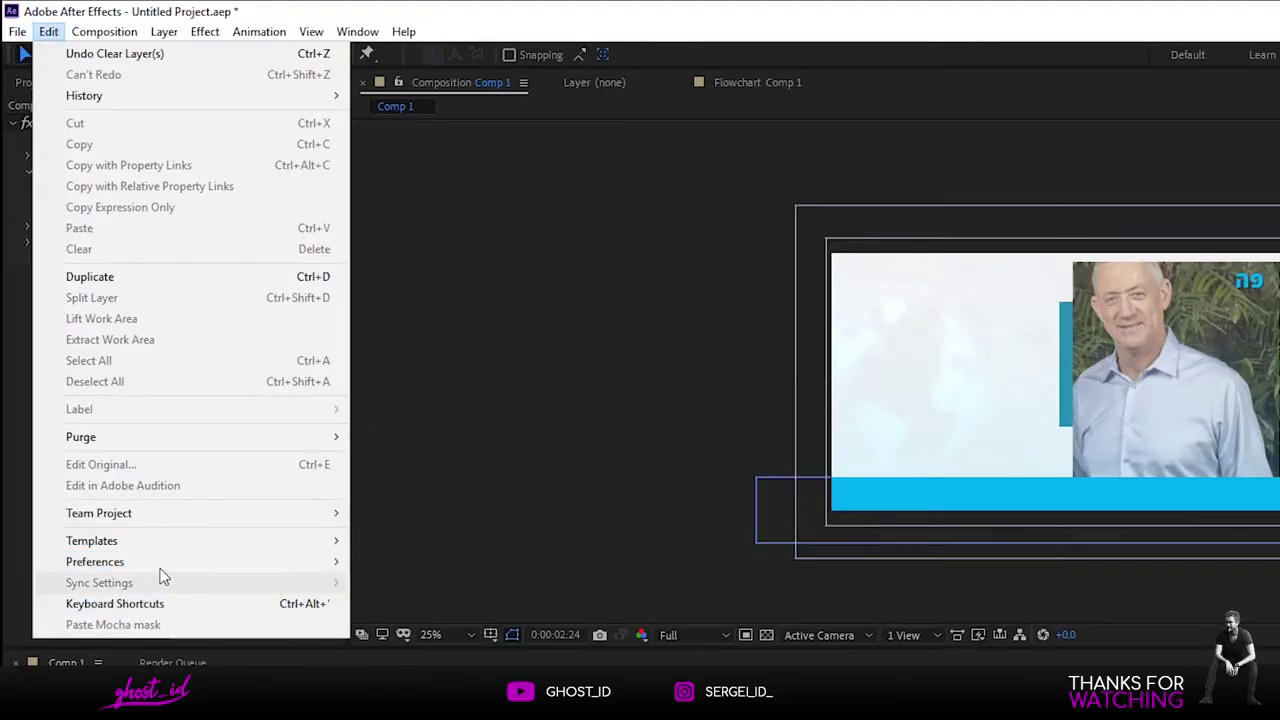
pyautogui.moveTo(160, 563)
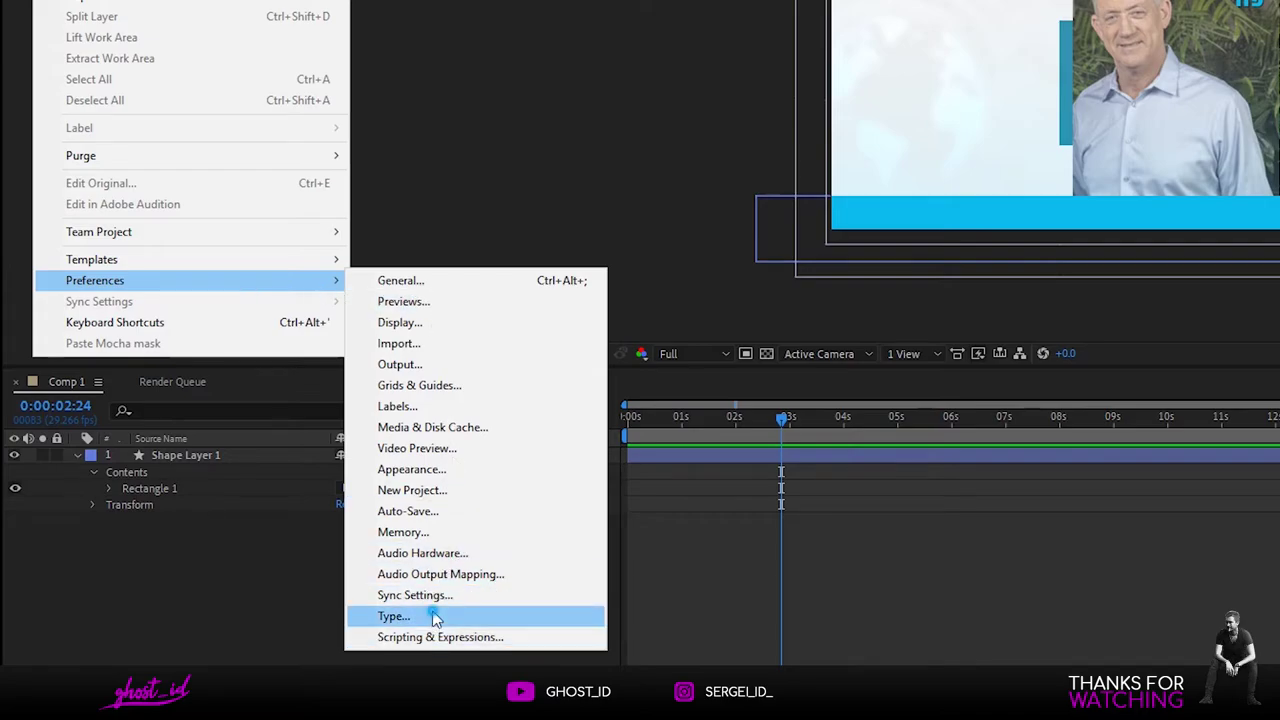
pyautogui.click(692, 150)
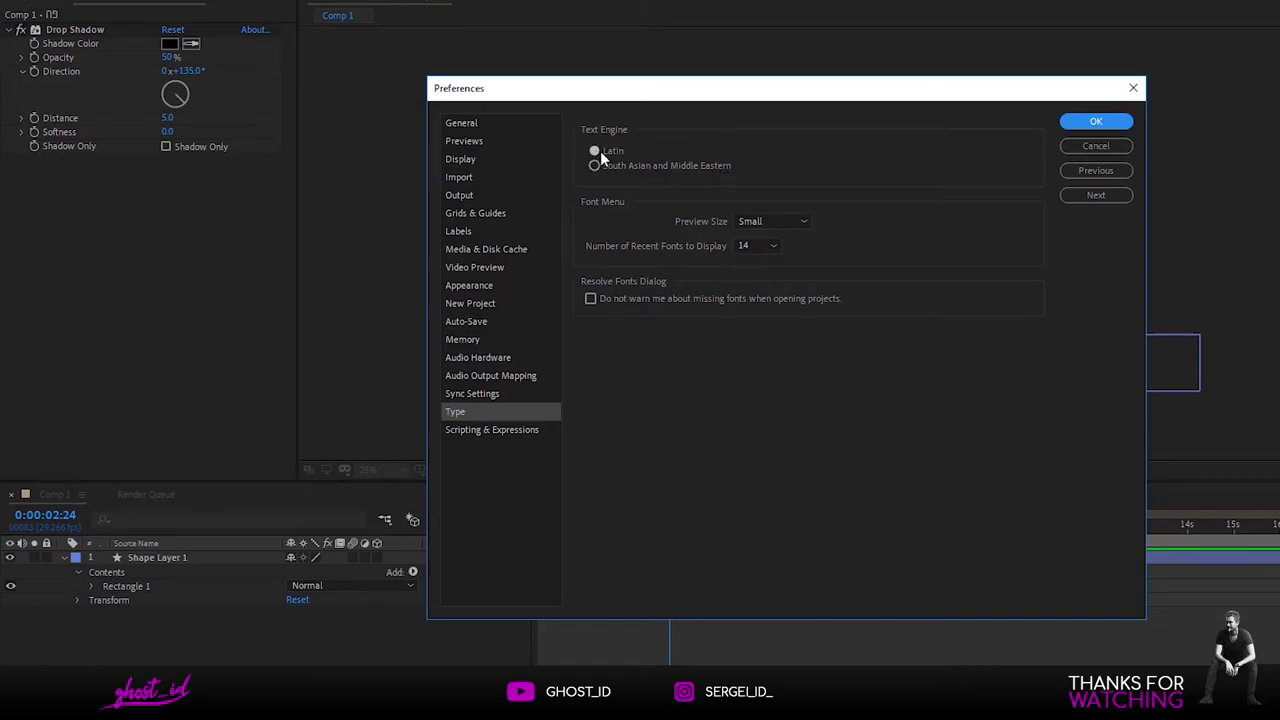
pyautogui.click(1096, 121)
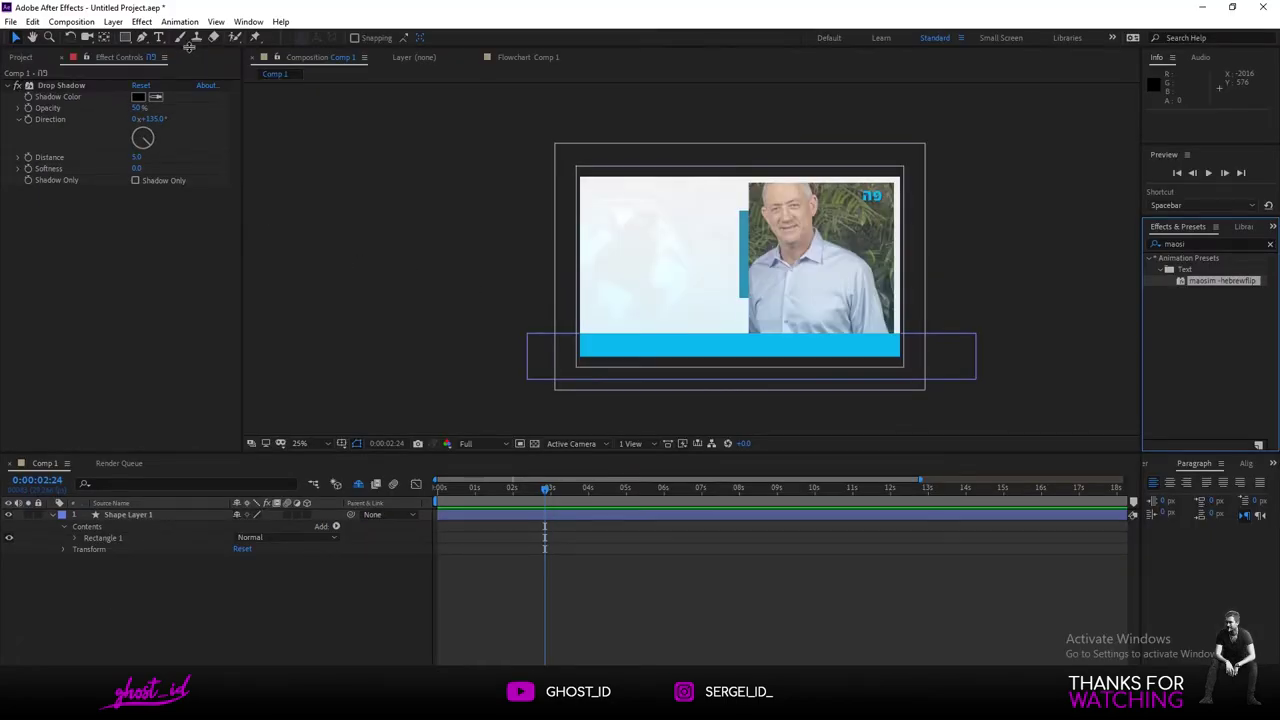
# Create a paragraph text box over the blank white area beside the photo and paste the copied Hebrew text into it.
pyautogui.click(158, 37)
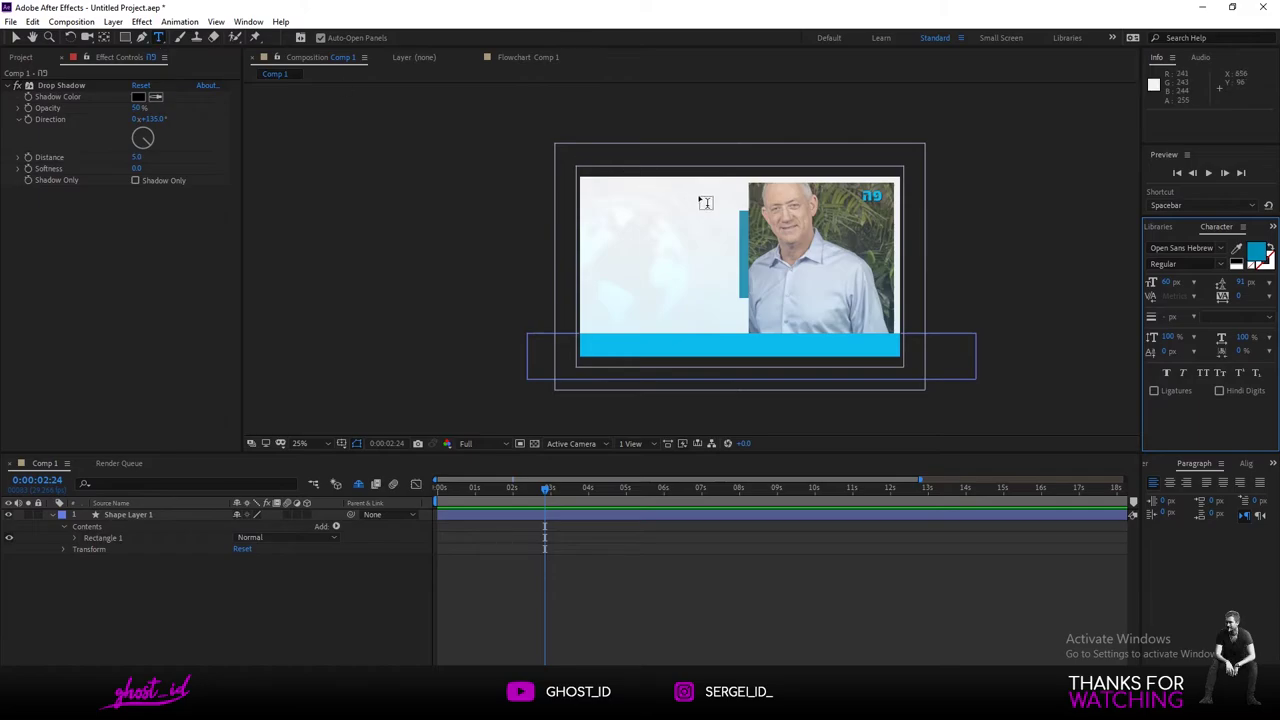
pyautogui.moveTo(728, 194); pyautogui.dragTo(593, 322)
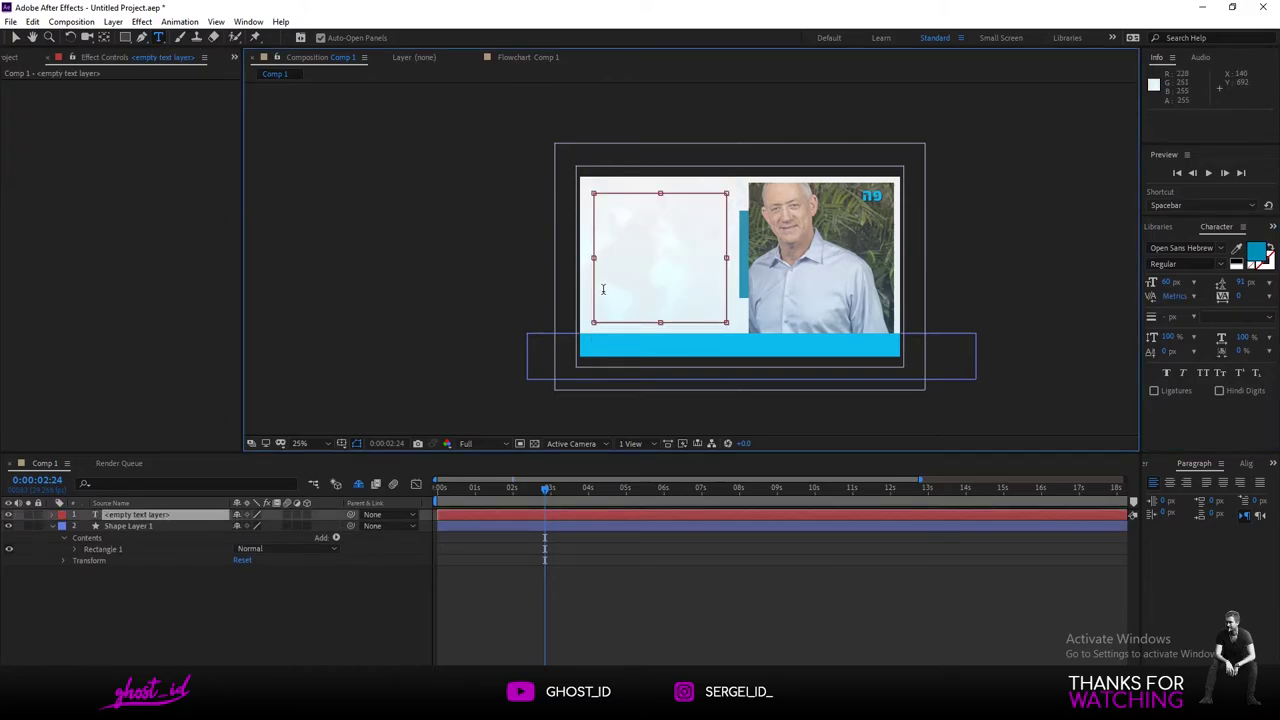
pyautogui.hotkey('ctrl', 'v')
pyautogui.click(15, 37)
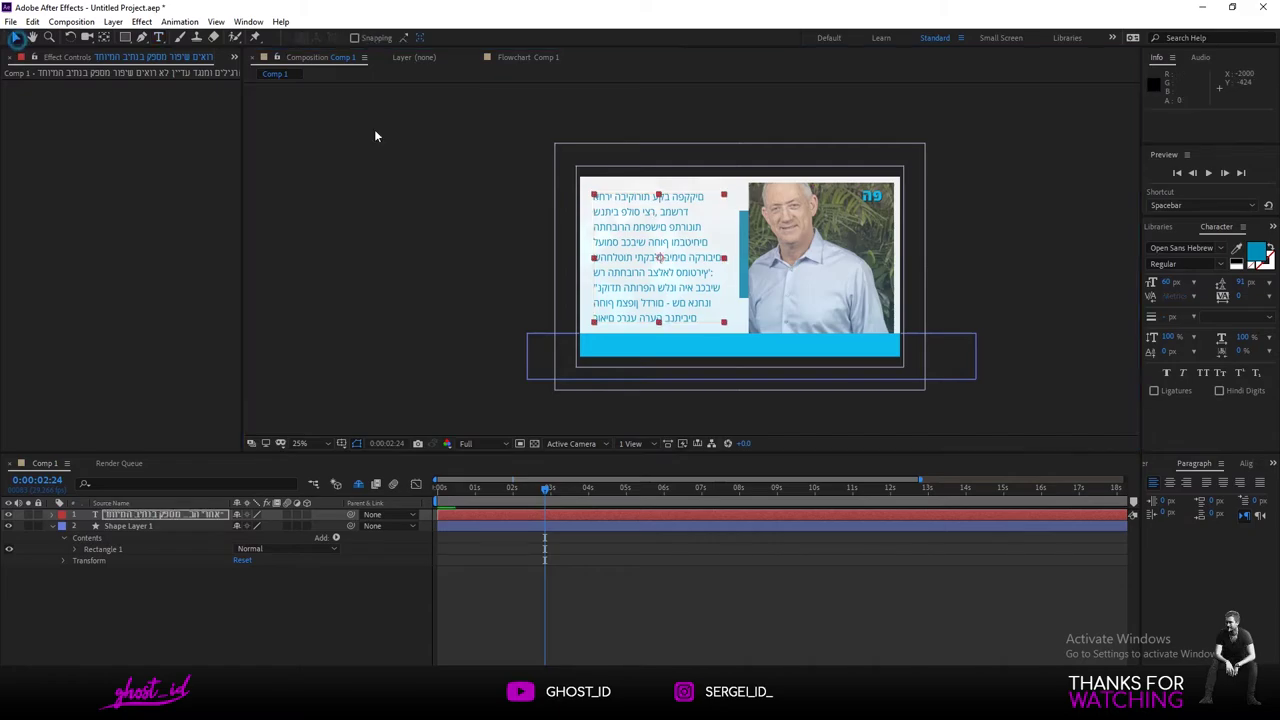
# Set the Hebrew paragraph's text color to light grey CACACA.
pyautogui.press('.')
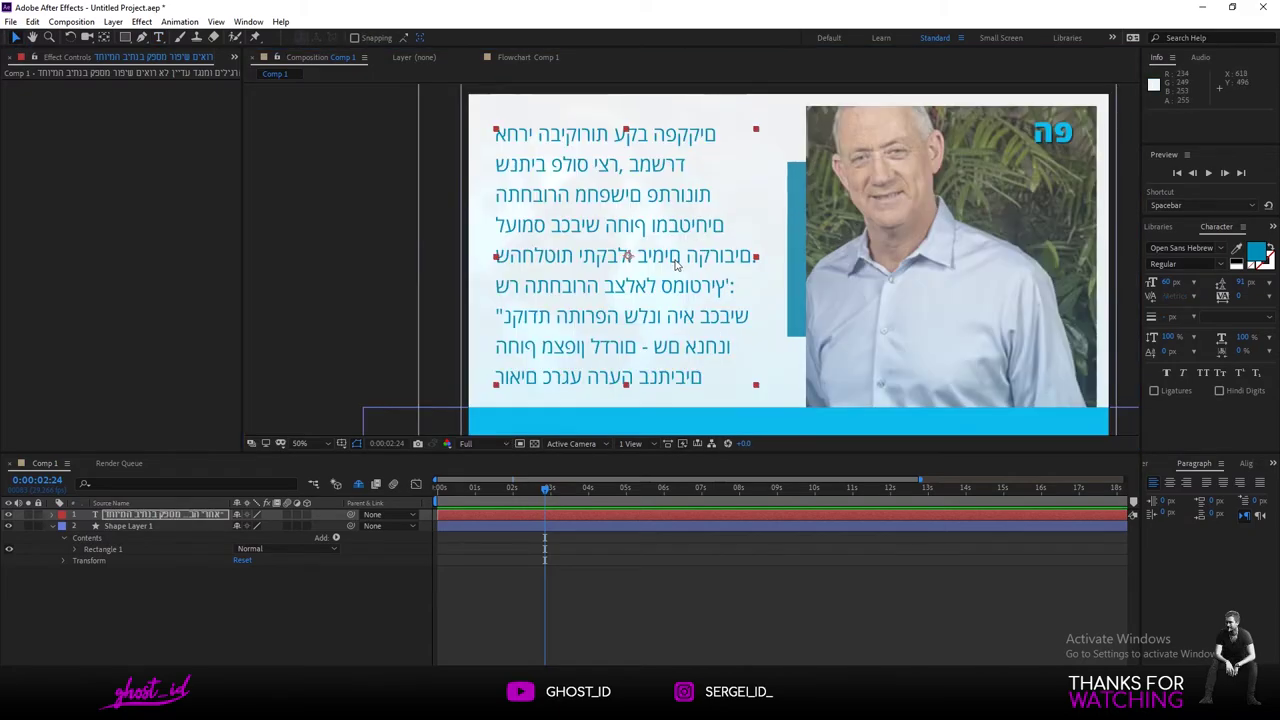
pyautogui.click(1256, 254)
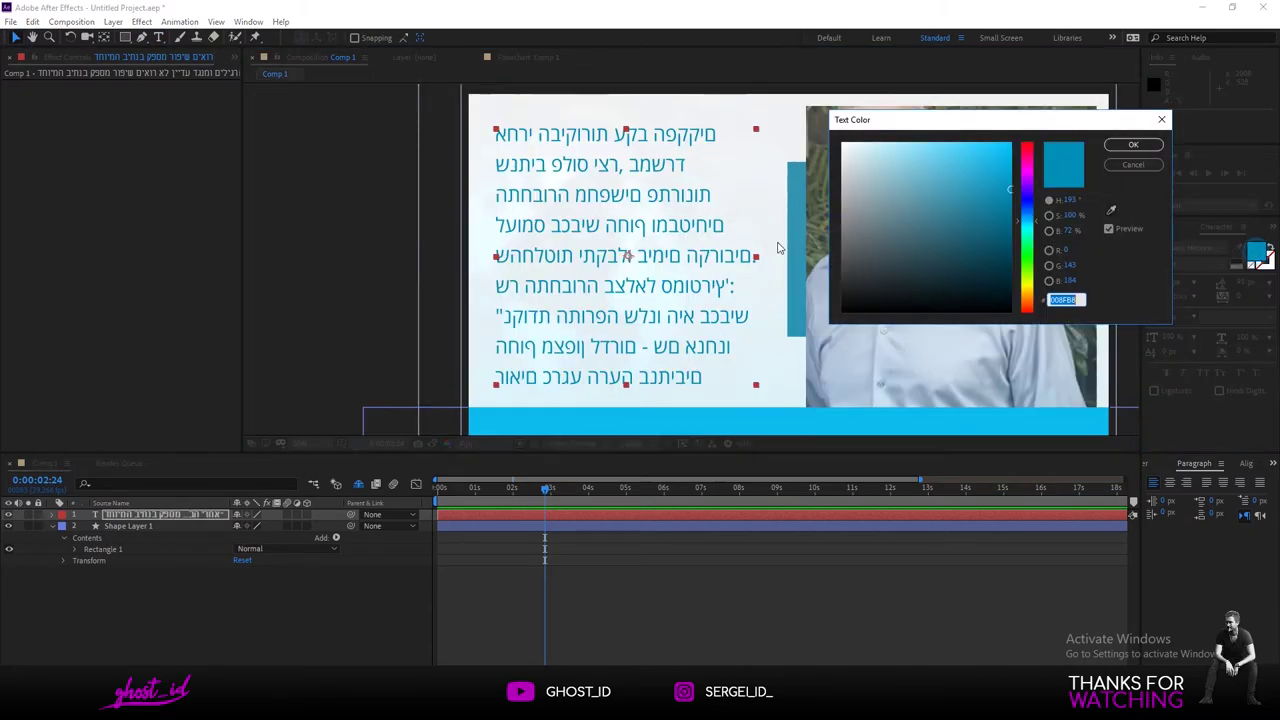
pyautogui.moveTo(853, 197); pyautogui.dragTo(836, 178)
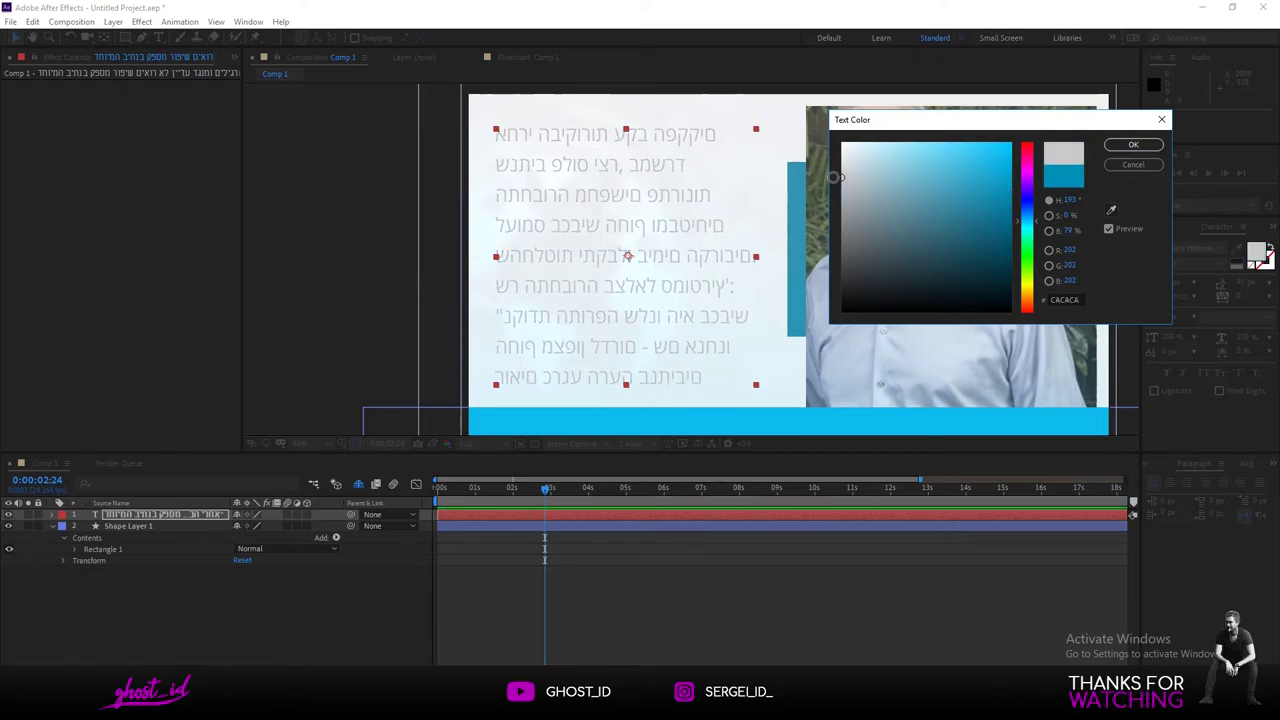
pyautogui.click(1133, 144)
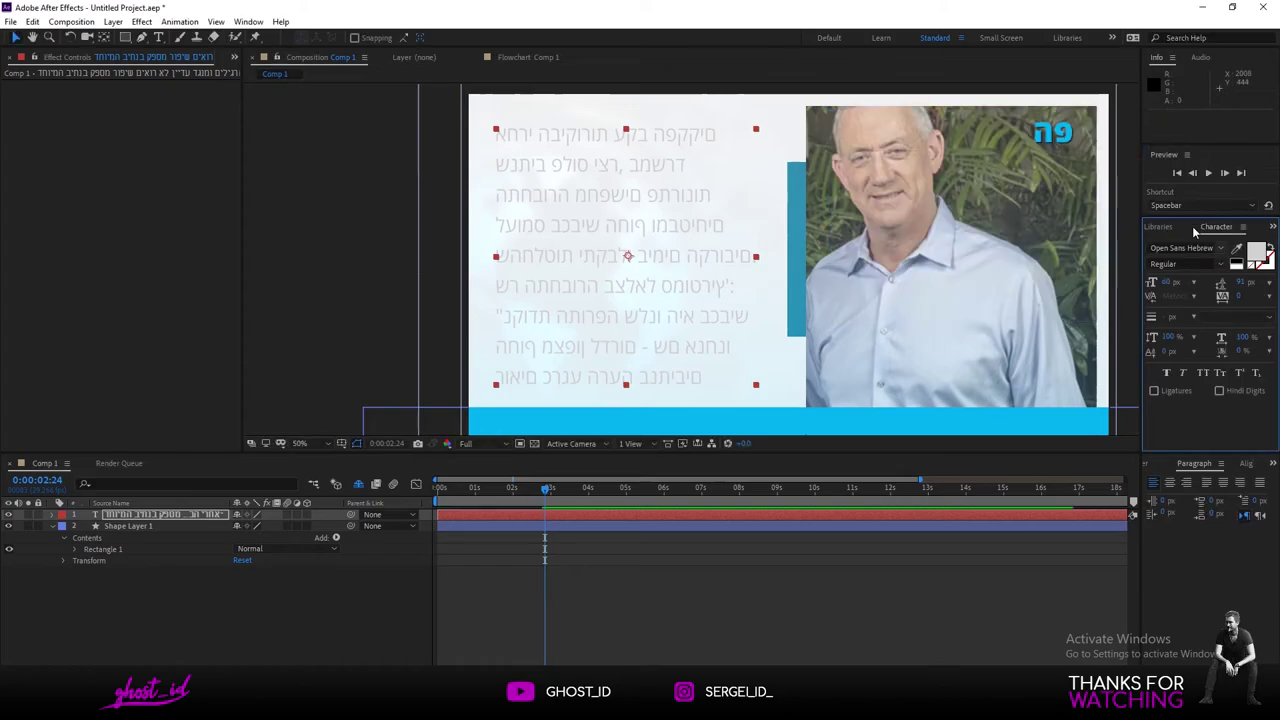
# Apply the maosim -hebrewflip preset to the Hebrew paragraph layer.
pyautogui.click(1272, 227)
pyautogui.click(1205, 245)
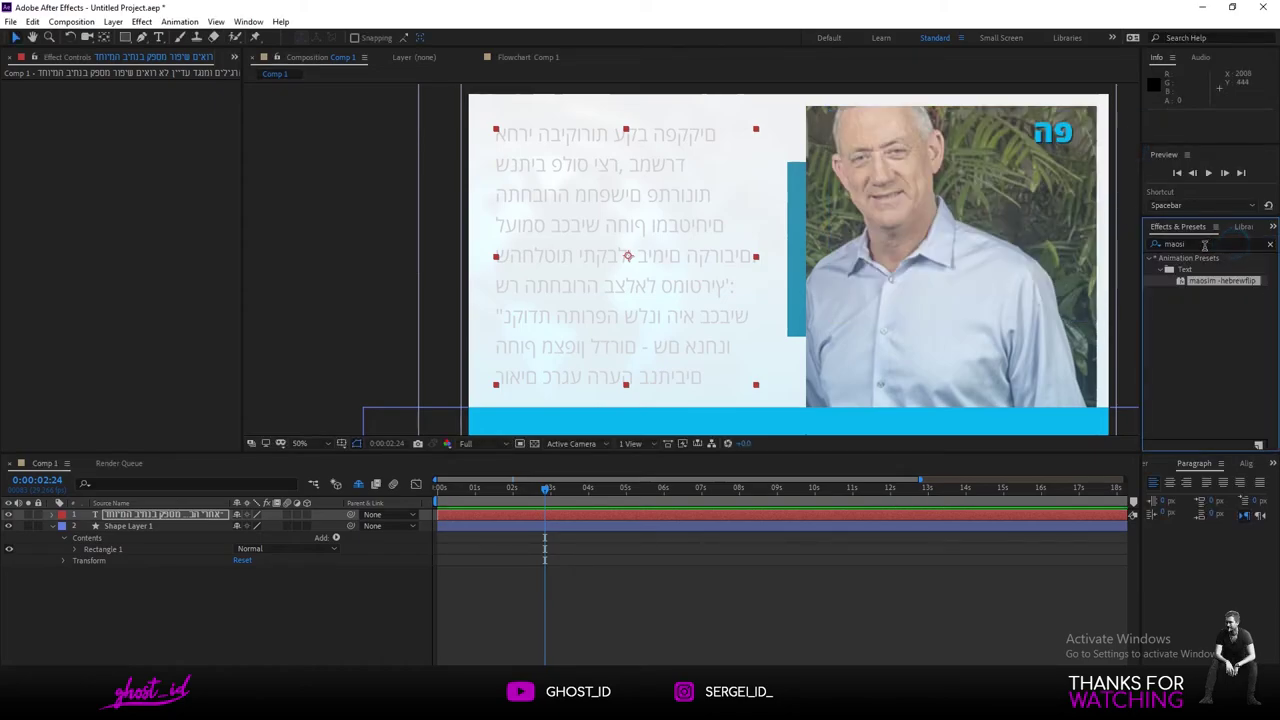
pyautogui.moveTo(1224, 284); pyautogui.dragTo(147, 525)
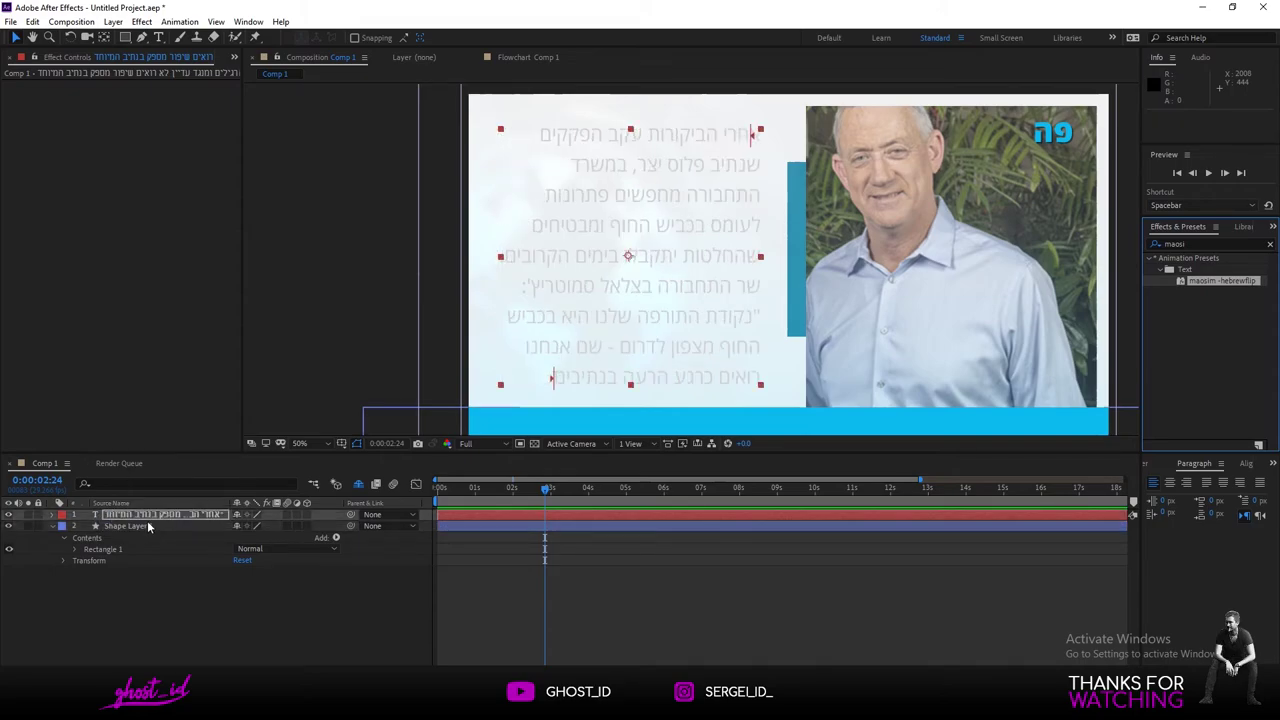
# Duplicate the flipped Hebrew paragraph layer and recolor the copy blue 069ECA, starting from a sample of the blue bar below the photo.
pyautogui.click(153, 516)
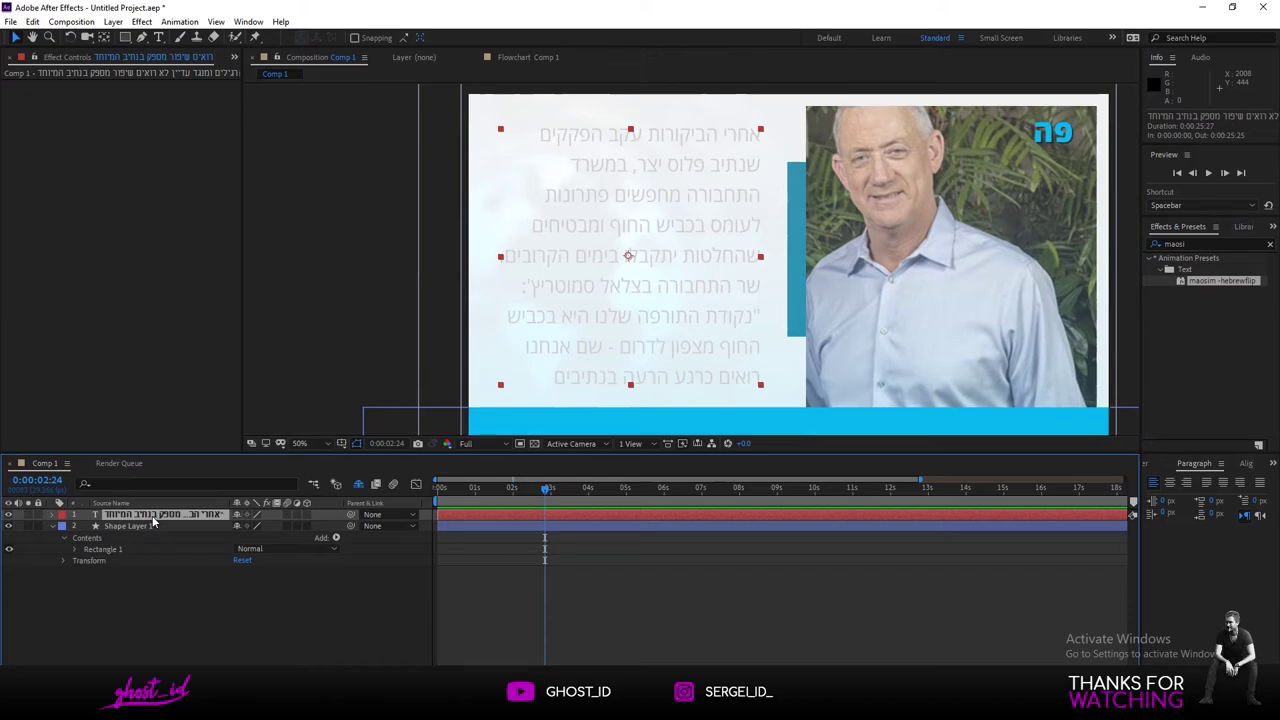
pyautogui.hotkey('ctrl', 'd')
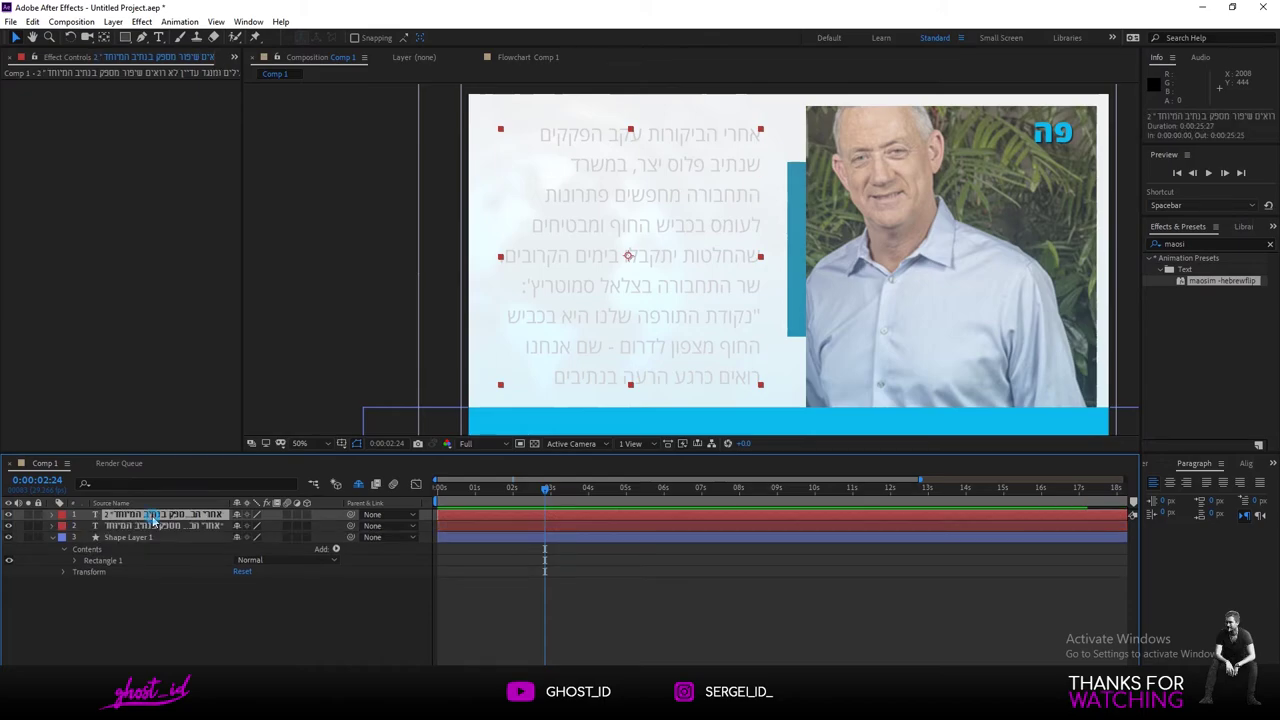
pyautogui.click(1270, 229)
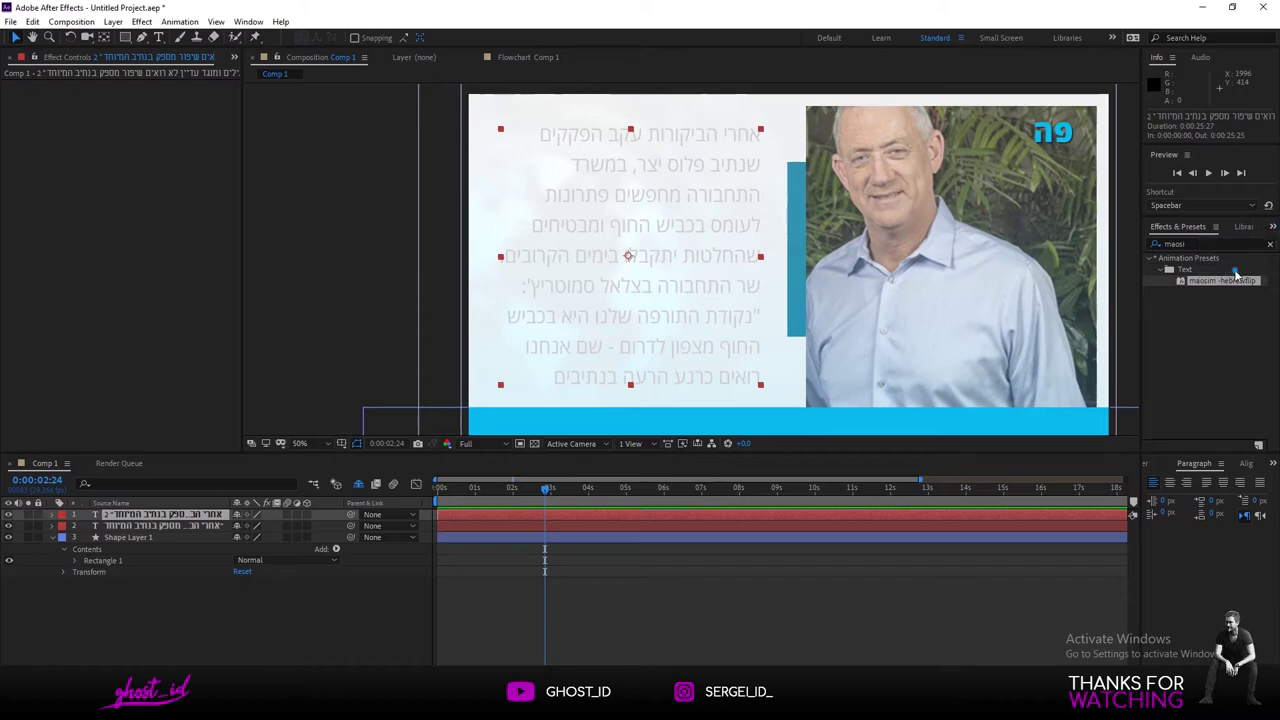
pyautogui.click(1230, 270)
pyautogui.click(1255, 252)
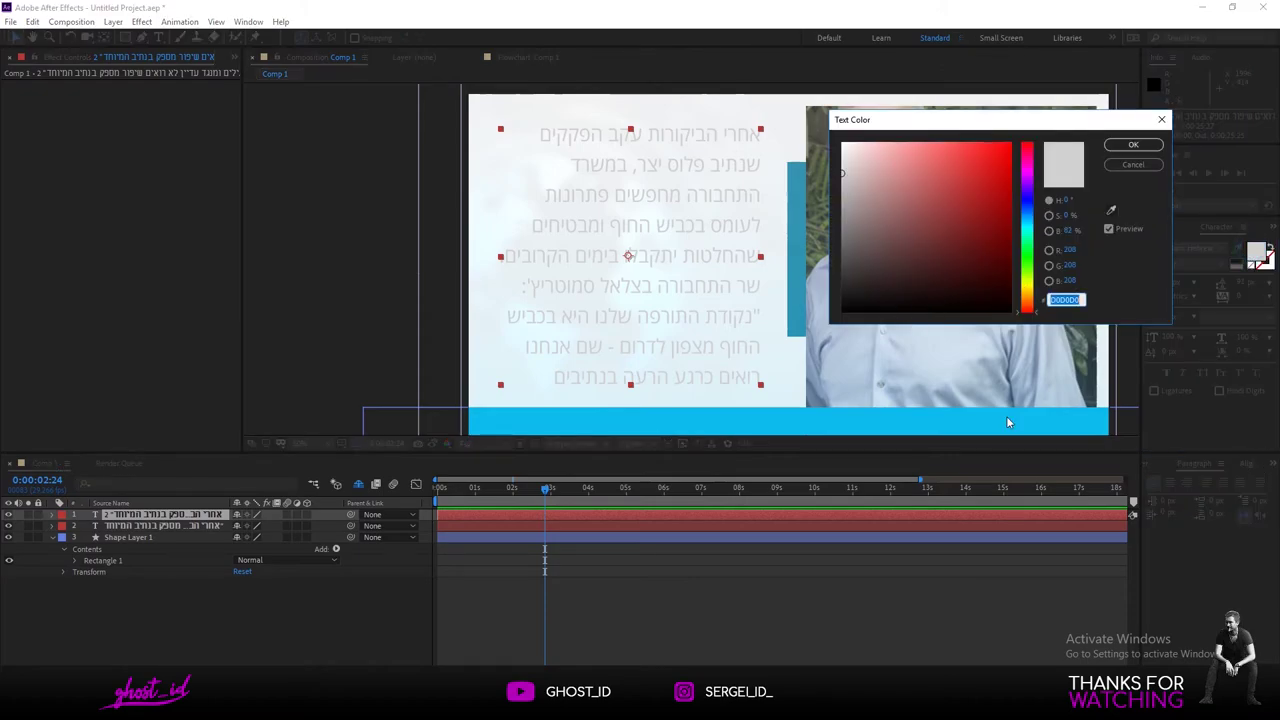
pyautogui.click(1110, 210)
pyautogui.click(809, 417)
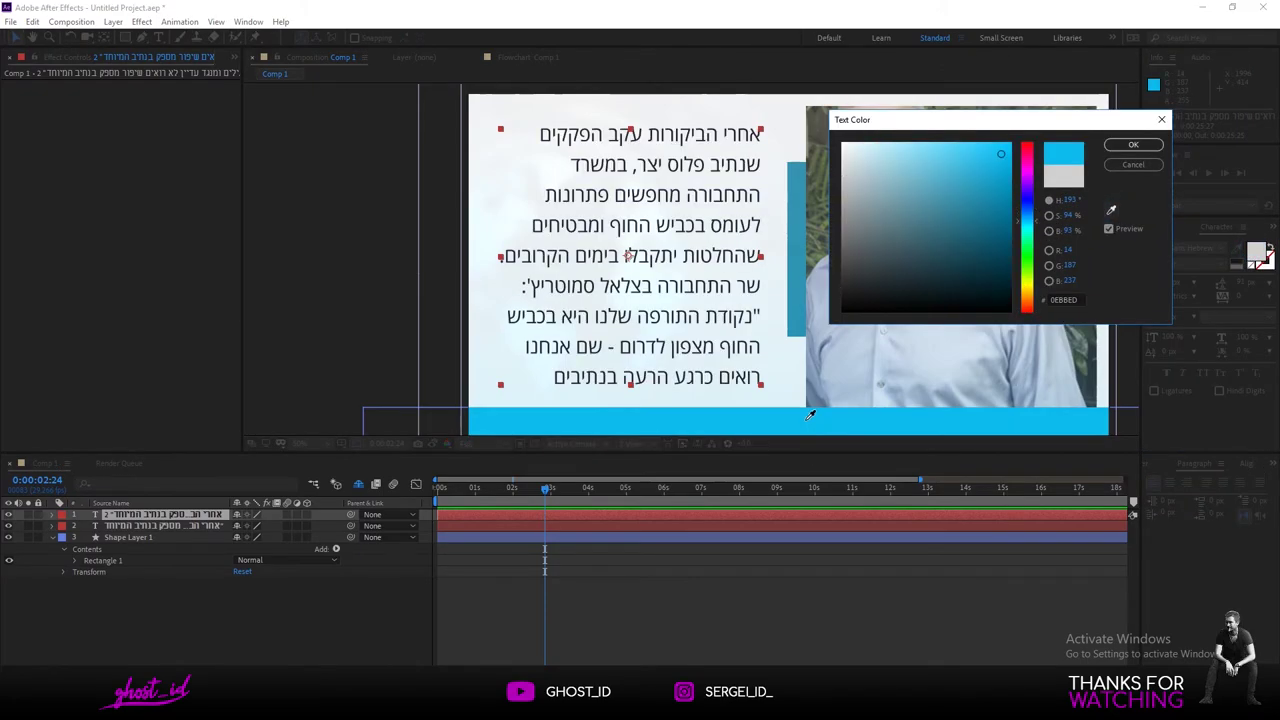
pyautogui.moveTo(997, 162); pyautogui.dragTo(1006, 177)
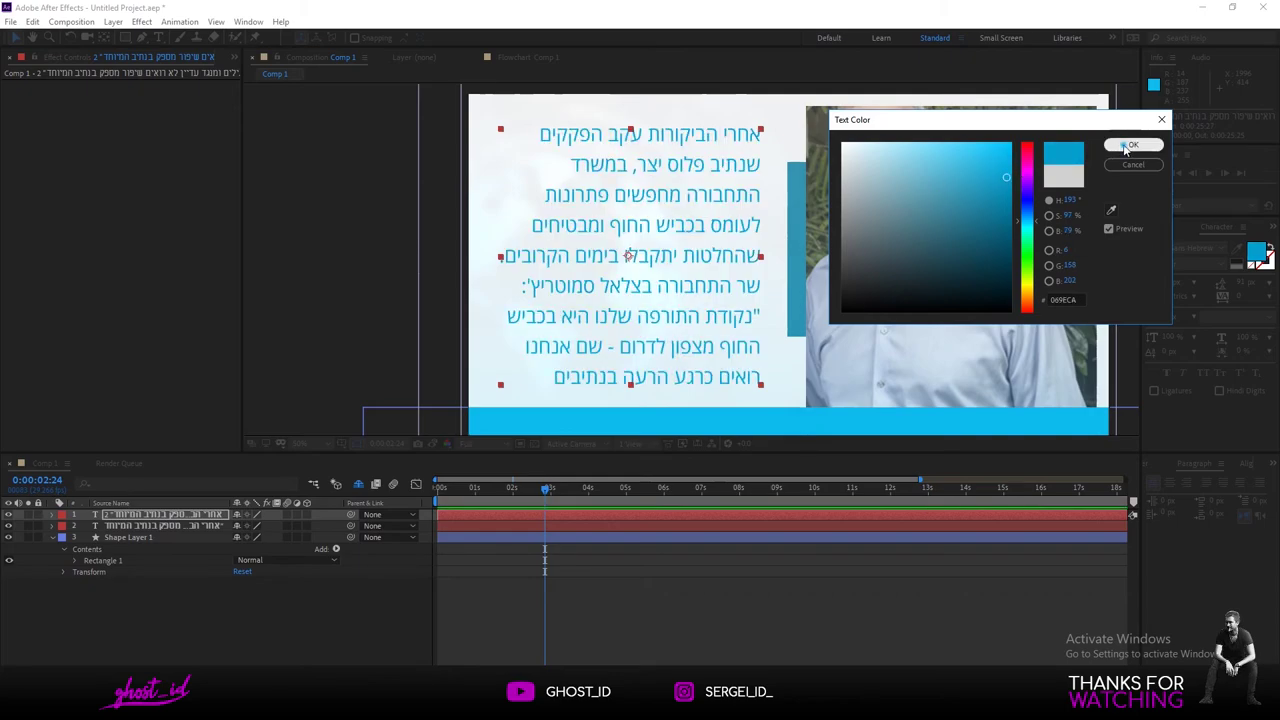
pyautogui.click(1127, 146)
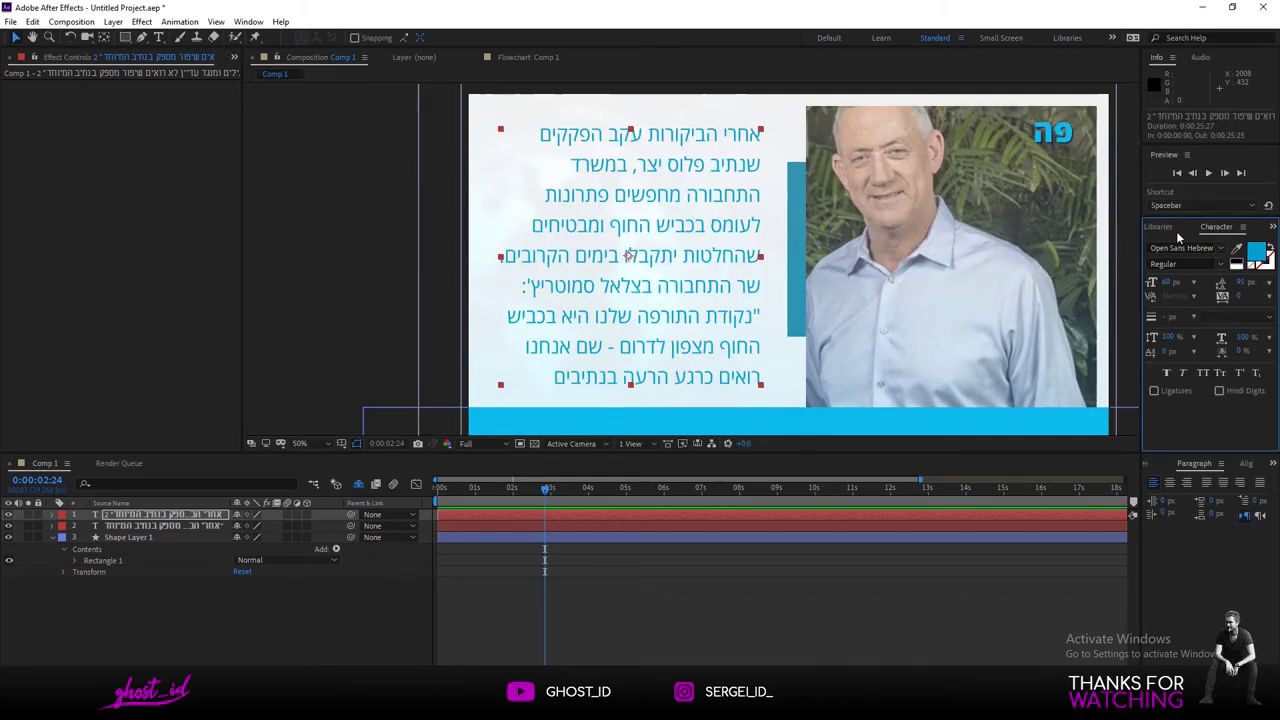
# Search the effects and presets for type and apply the Typewriter preset to the blue paragraph layer.
pyautogui.click(1272, 226)
pyautogui.click(1228, 241)
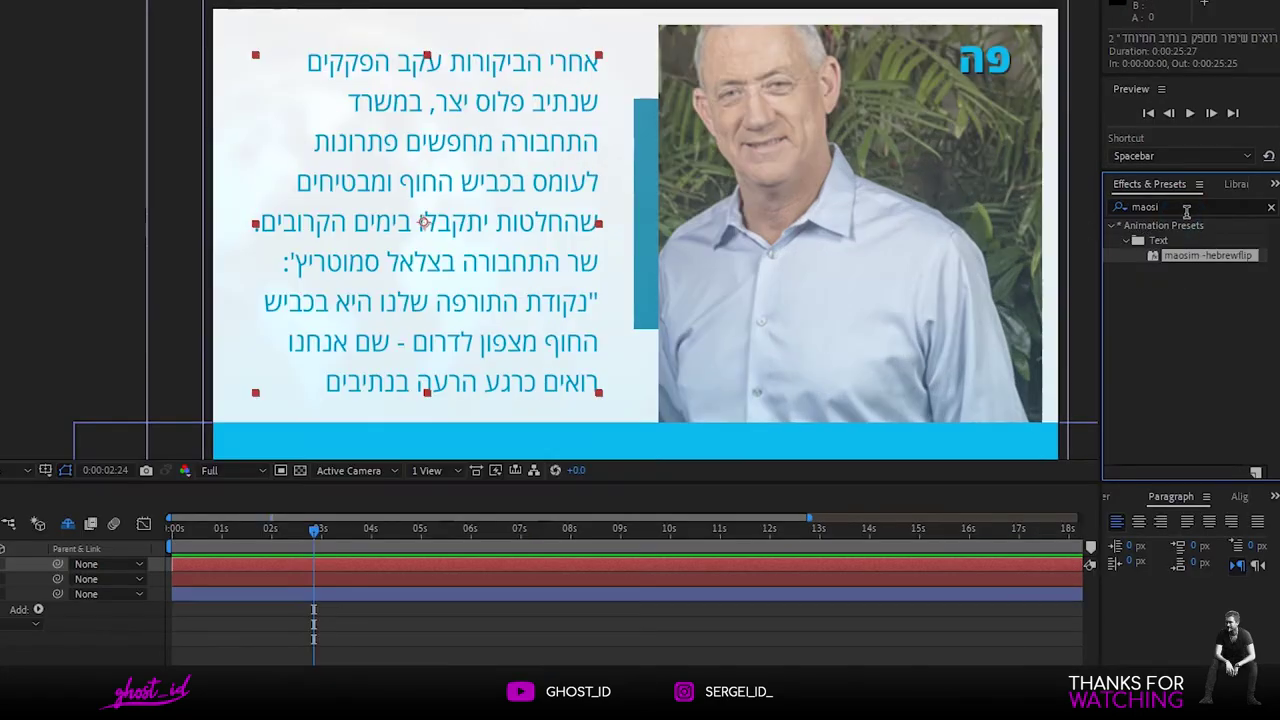
pyautogui.write('type')
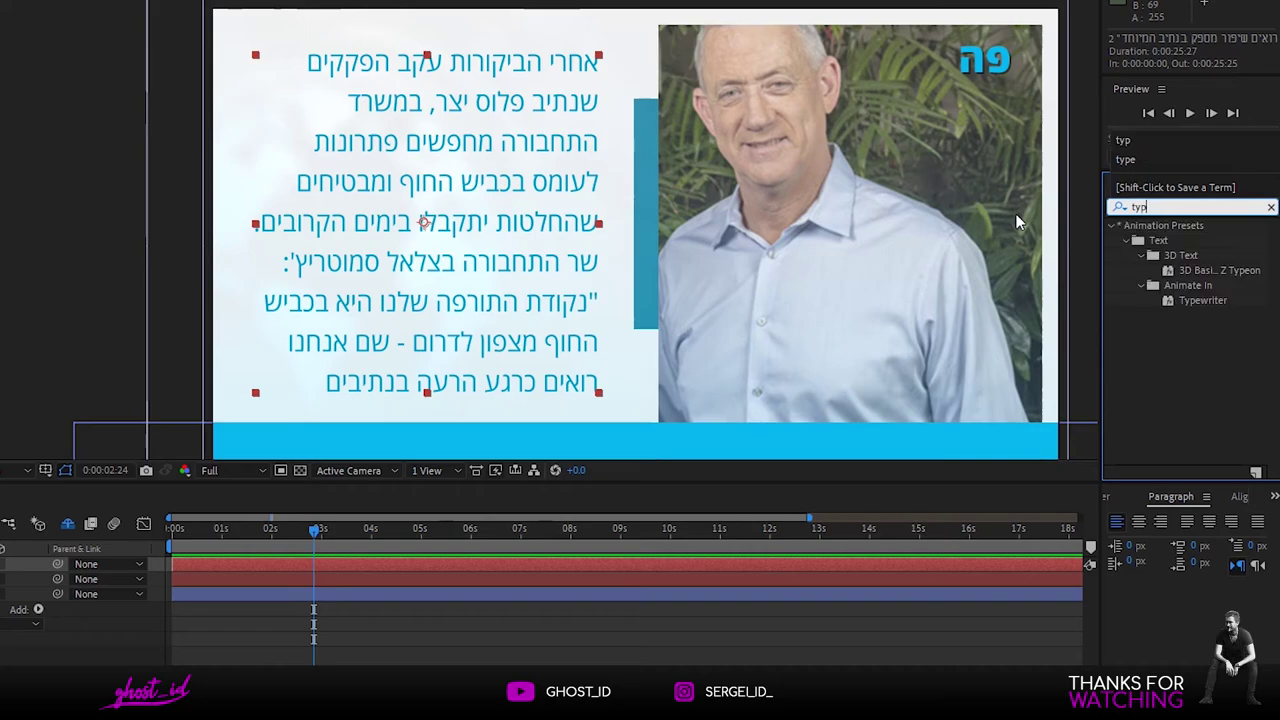
pyautogui.click(1202, 300)
pyautogui.moveTo(1202, 300); pyautogui.dragTo(0, 564)
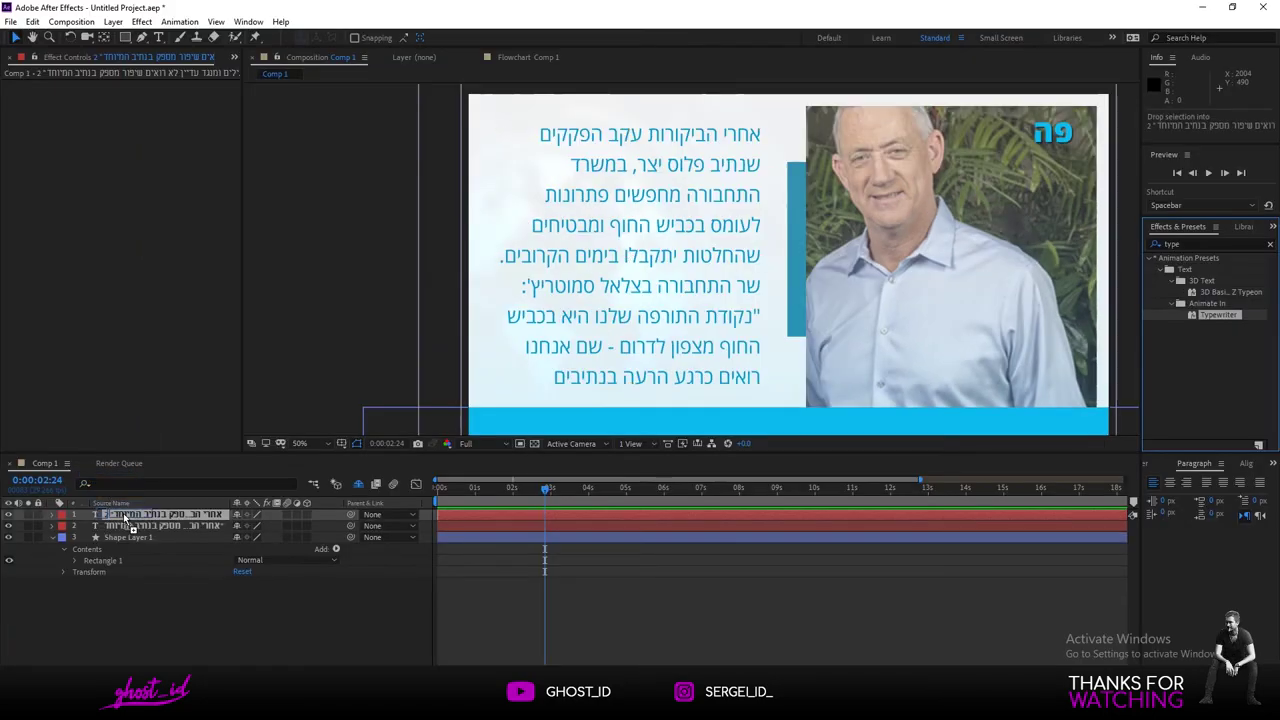
pyautogui.moveTo(130, 522); pyautogui.dragTo(130, 517)
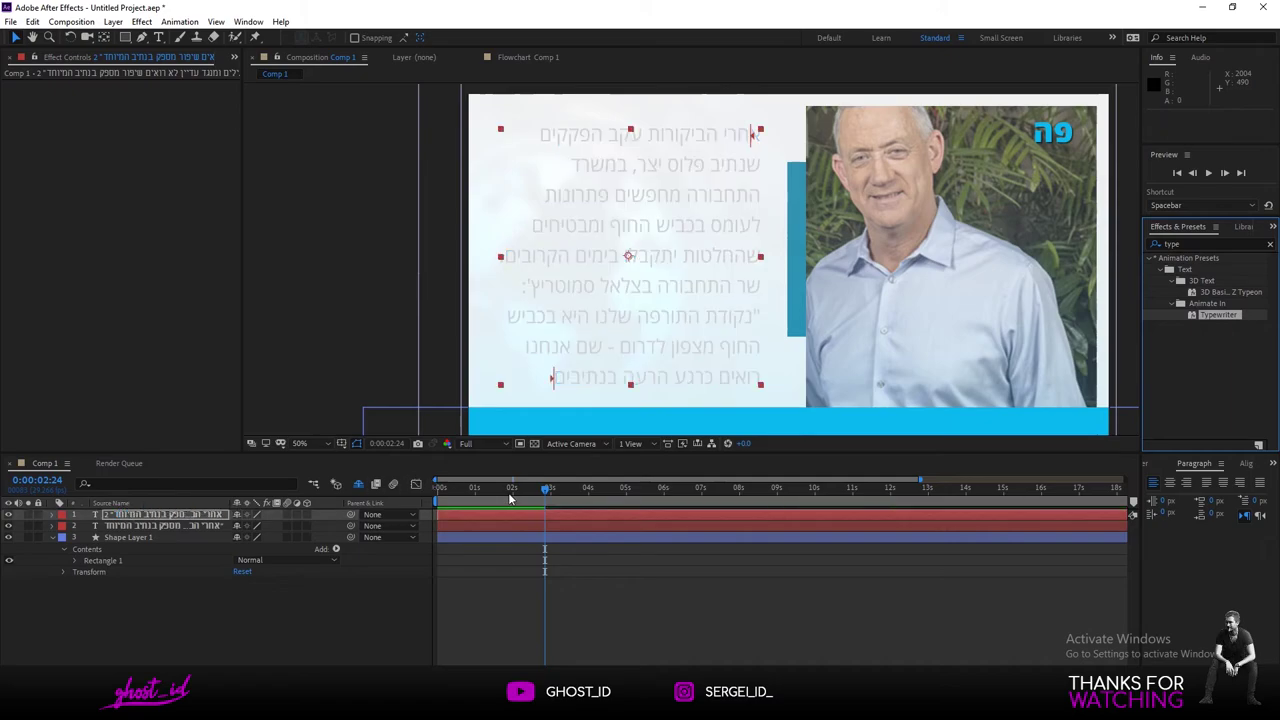
# Expand the blue paragraph layer's Text properties and preview the typewriter animation.
pyautogui.click(52, 514)
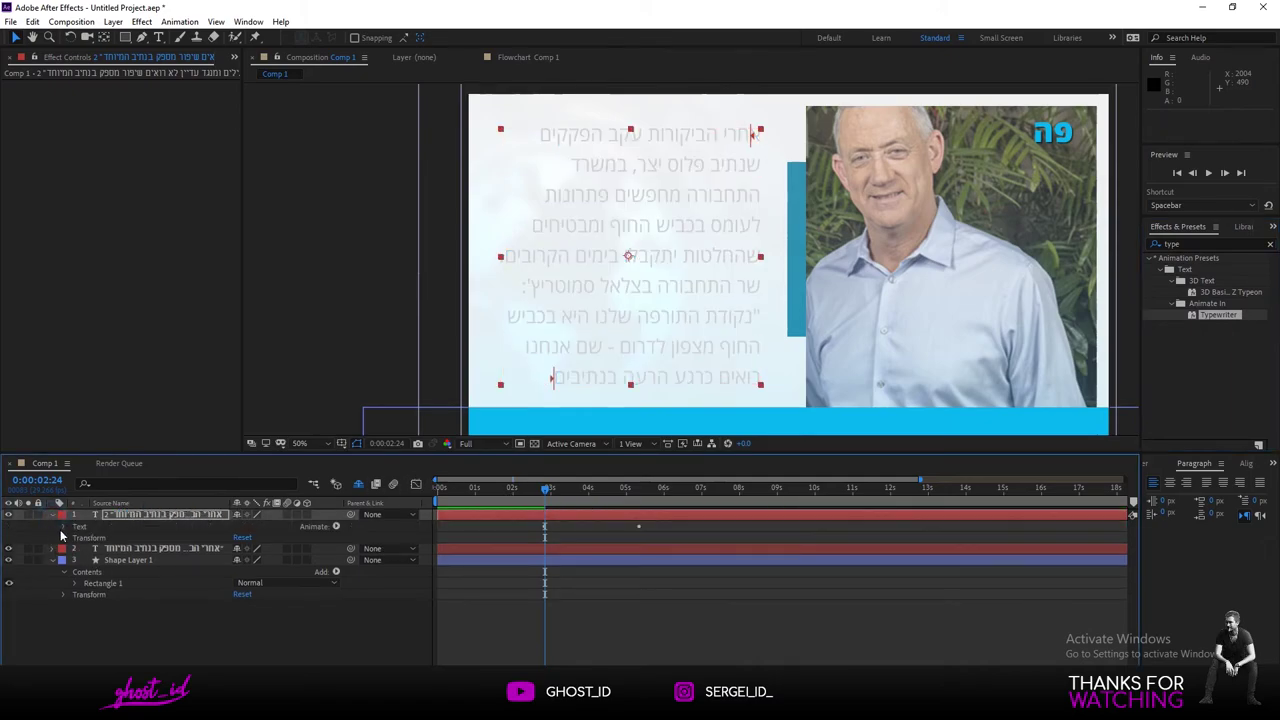
pyautogui.click(64, 530)
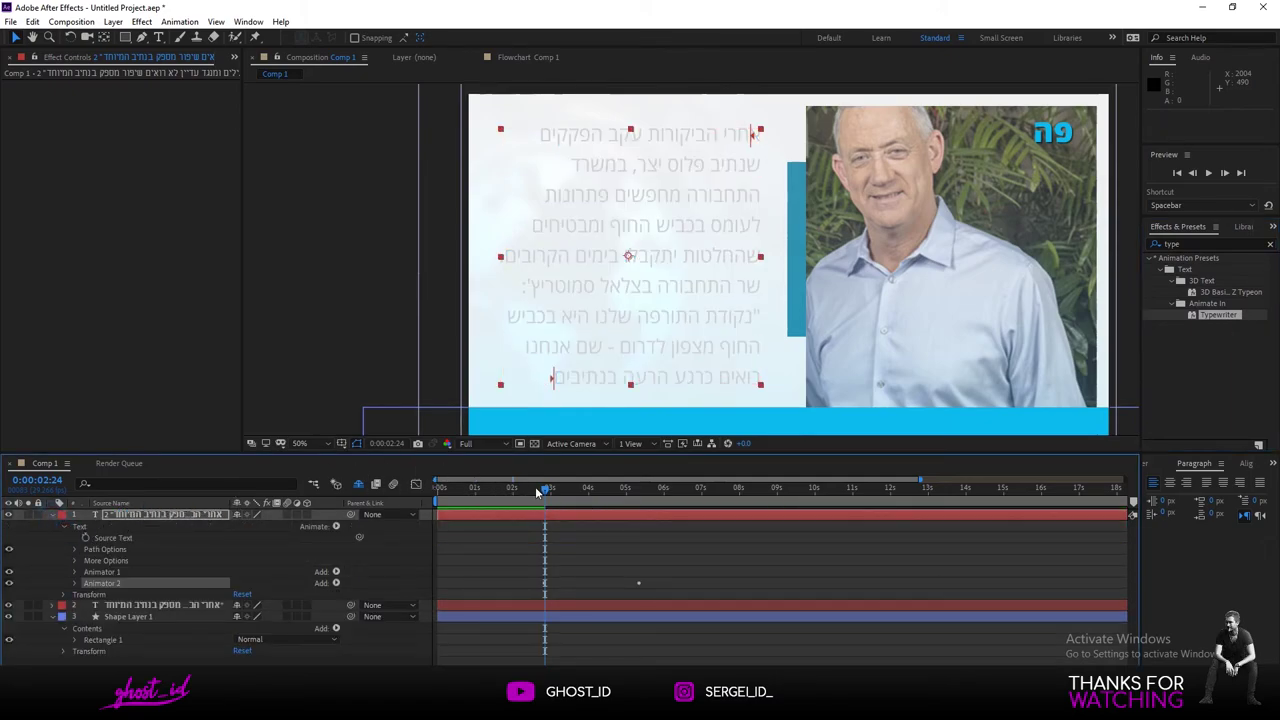
pyautogui.press('space')
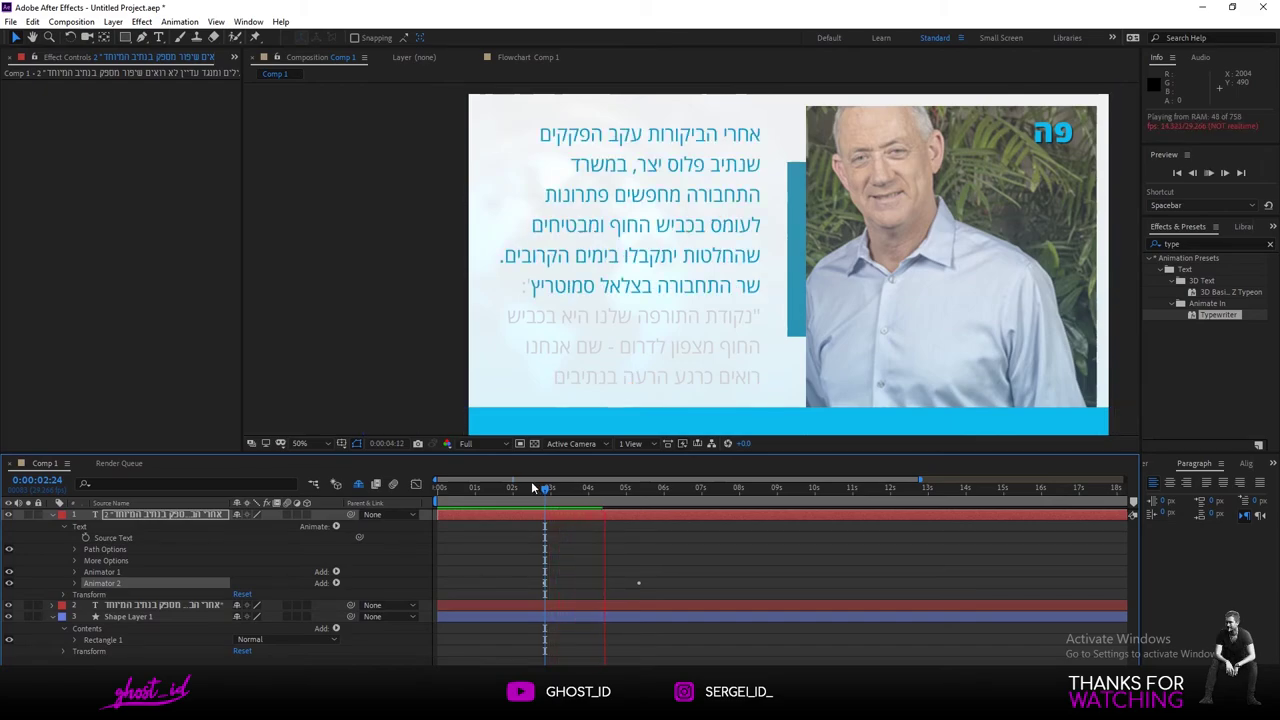
pyautogui.press('space')
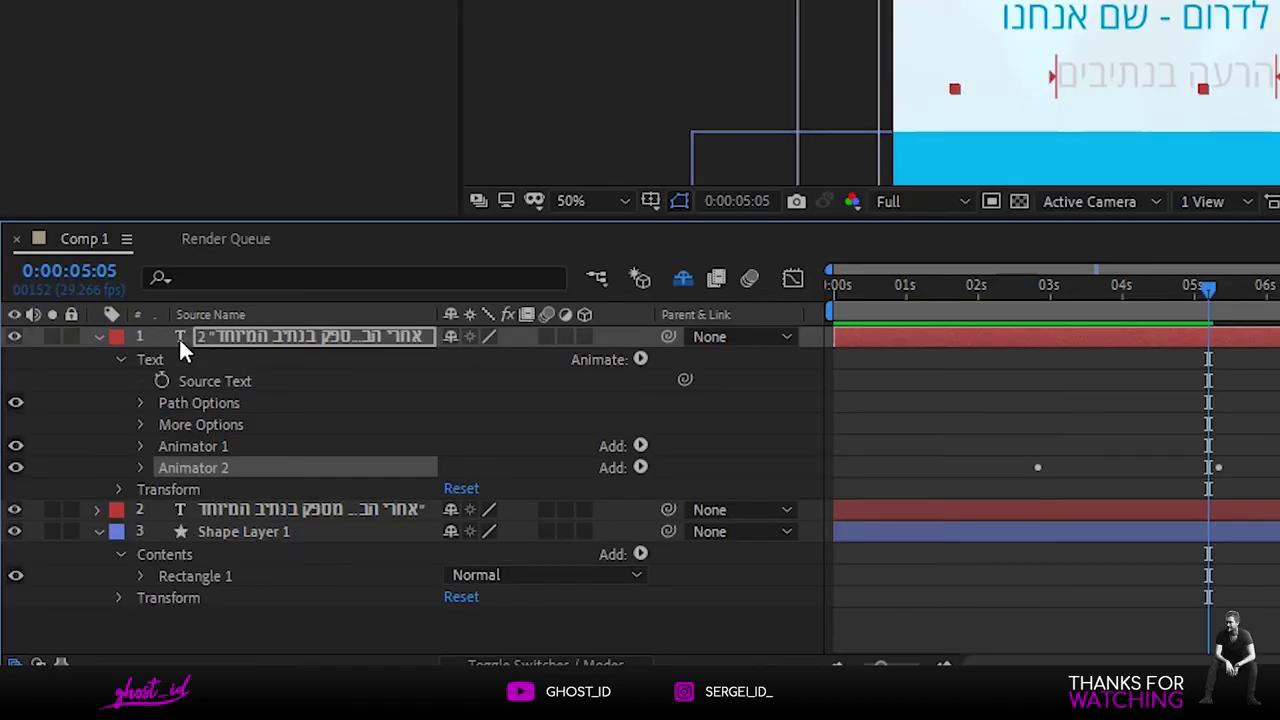
# Examine the Start keyframes in Range Selector 1 of the blue paragraph's Animator 2 and scrub the playhead between them.
pyautogui.click(140, 340)
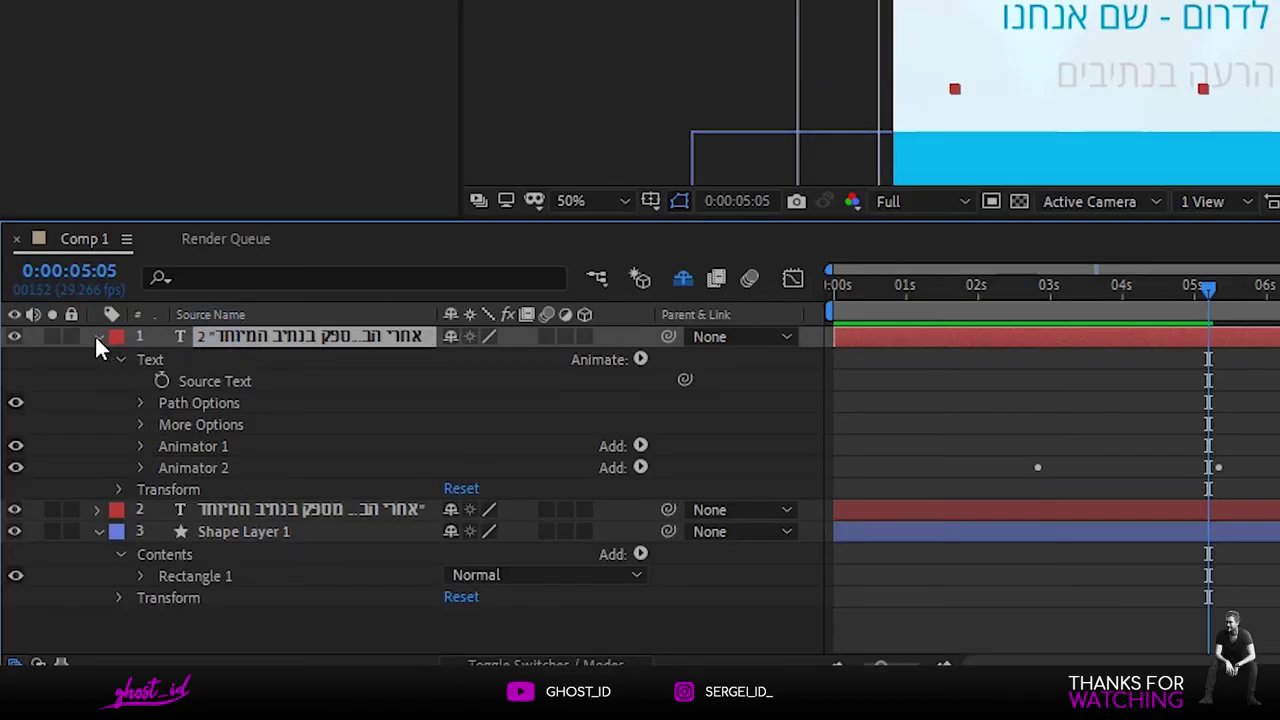
pyautogui.click(99, 337)
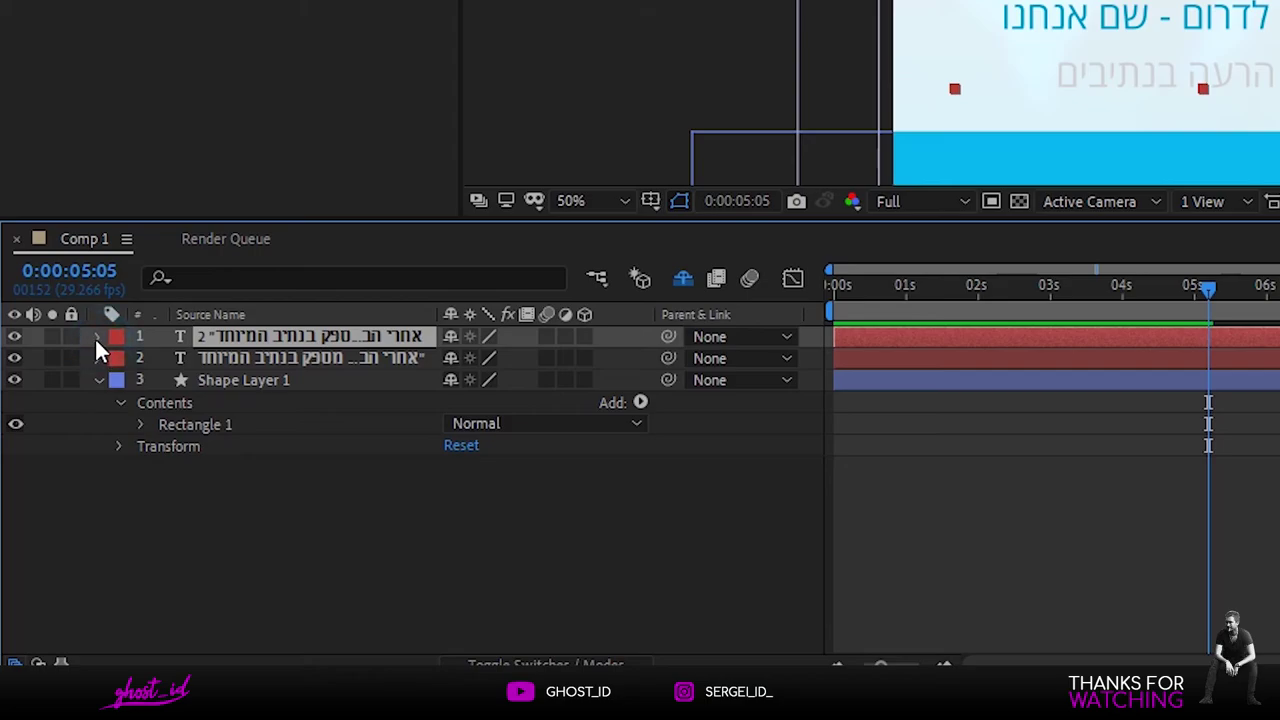
pyautogui.click(98, 337)
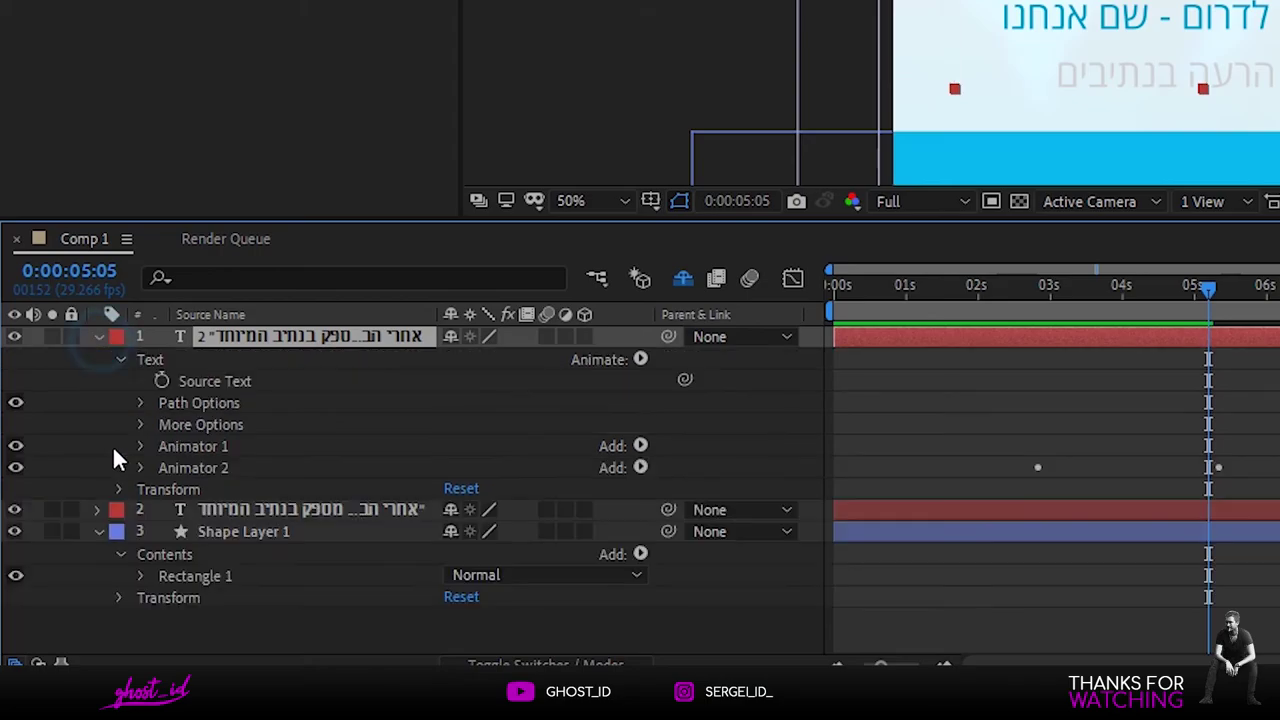
pyautogui.click(190, 447)
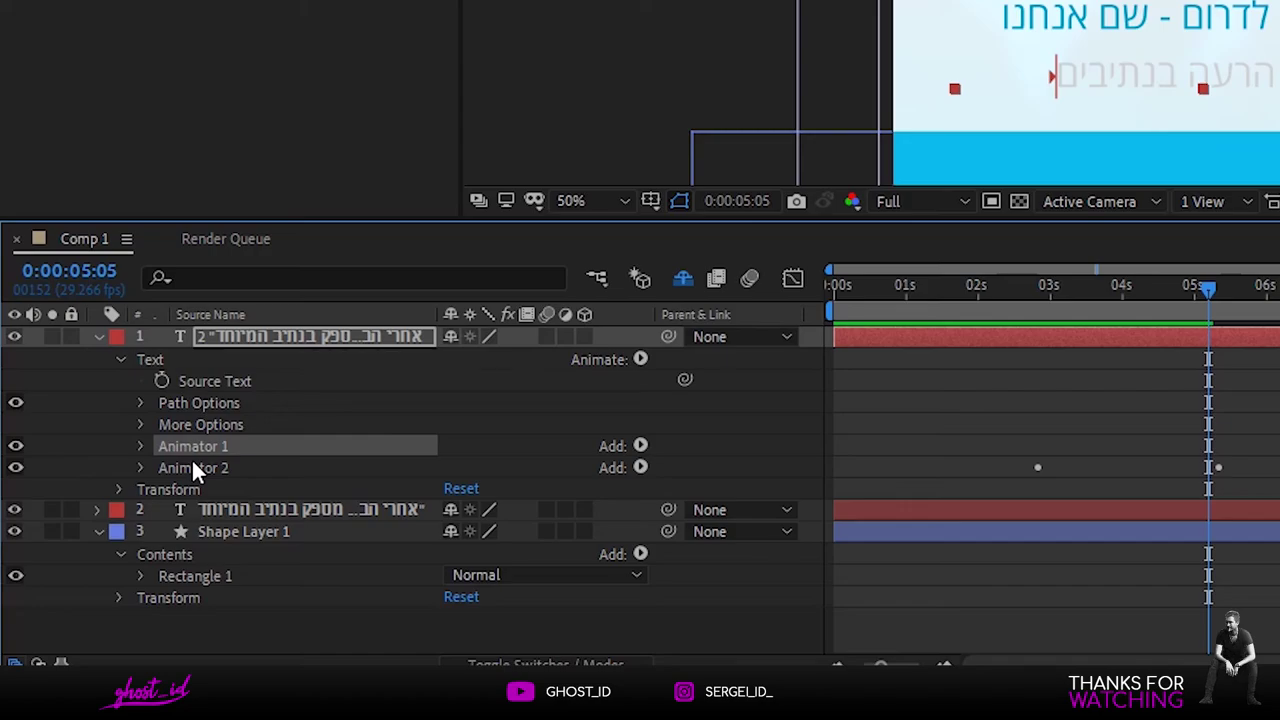
pyautogui.click(187, 467)
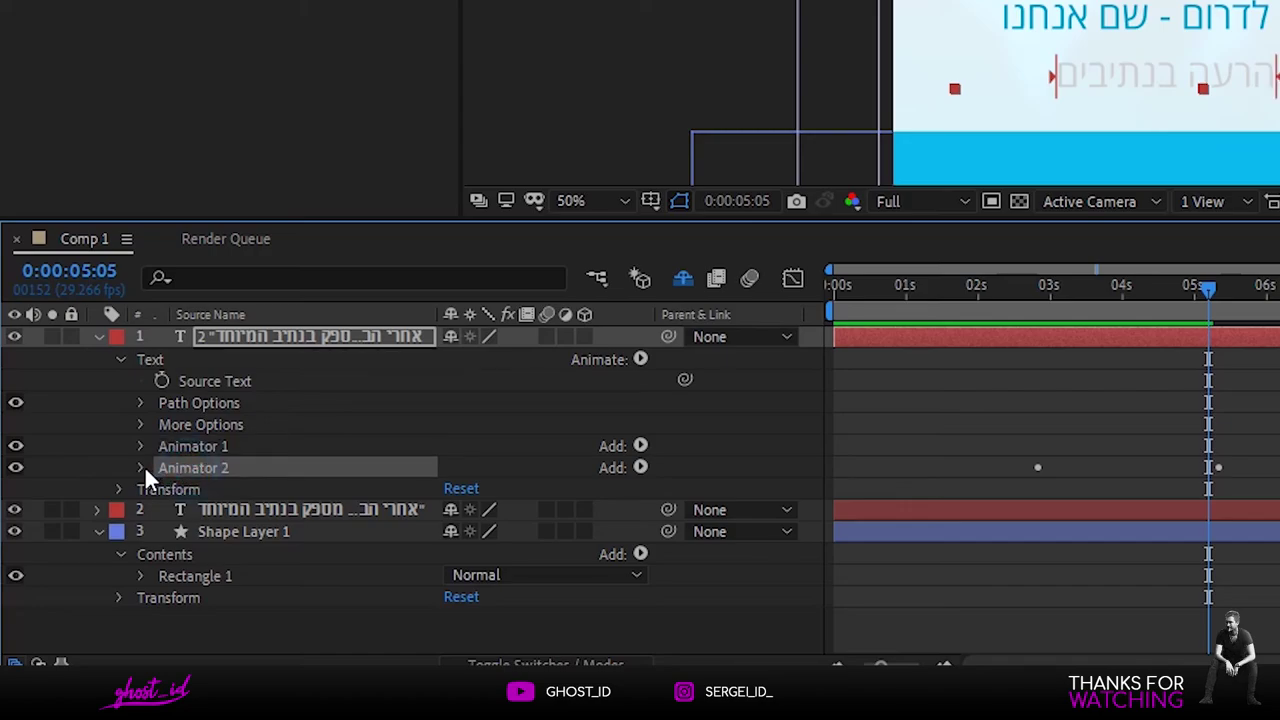
pyautogui.click(140, 468)
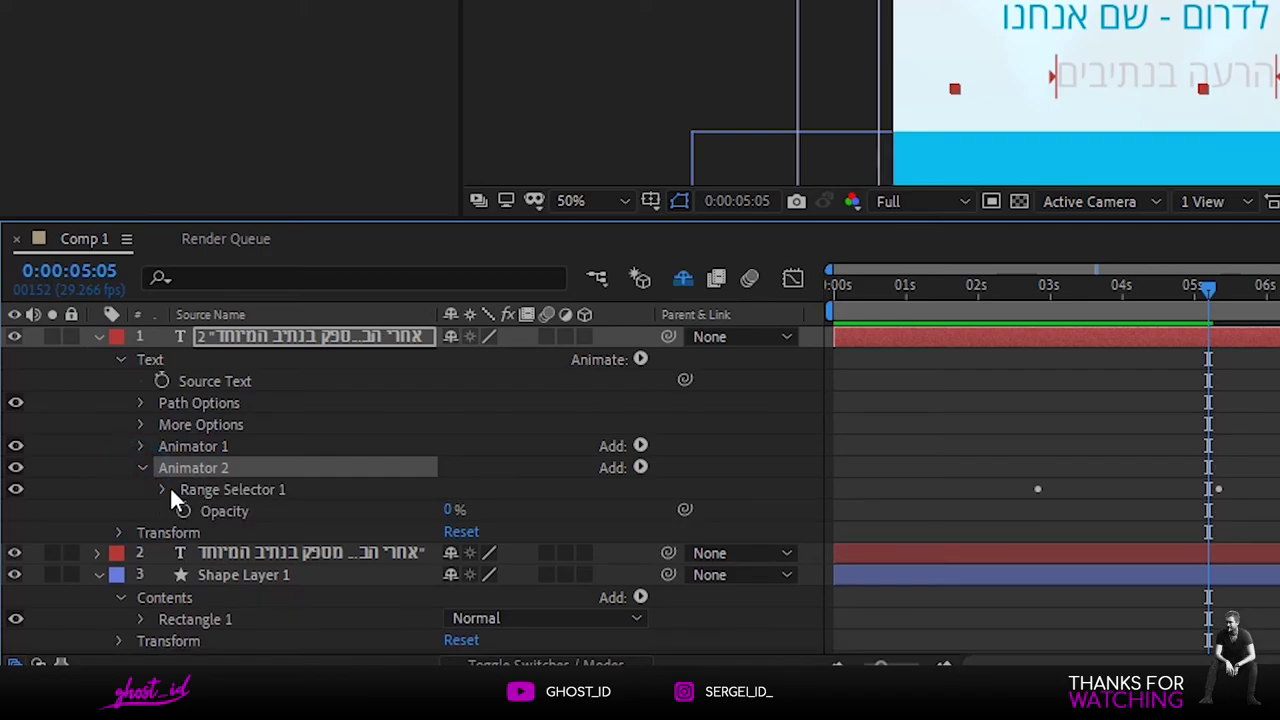
pyautogui.click(162, 489)
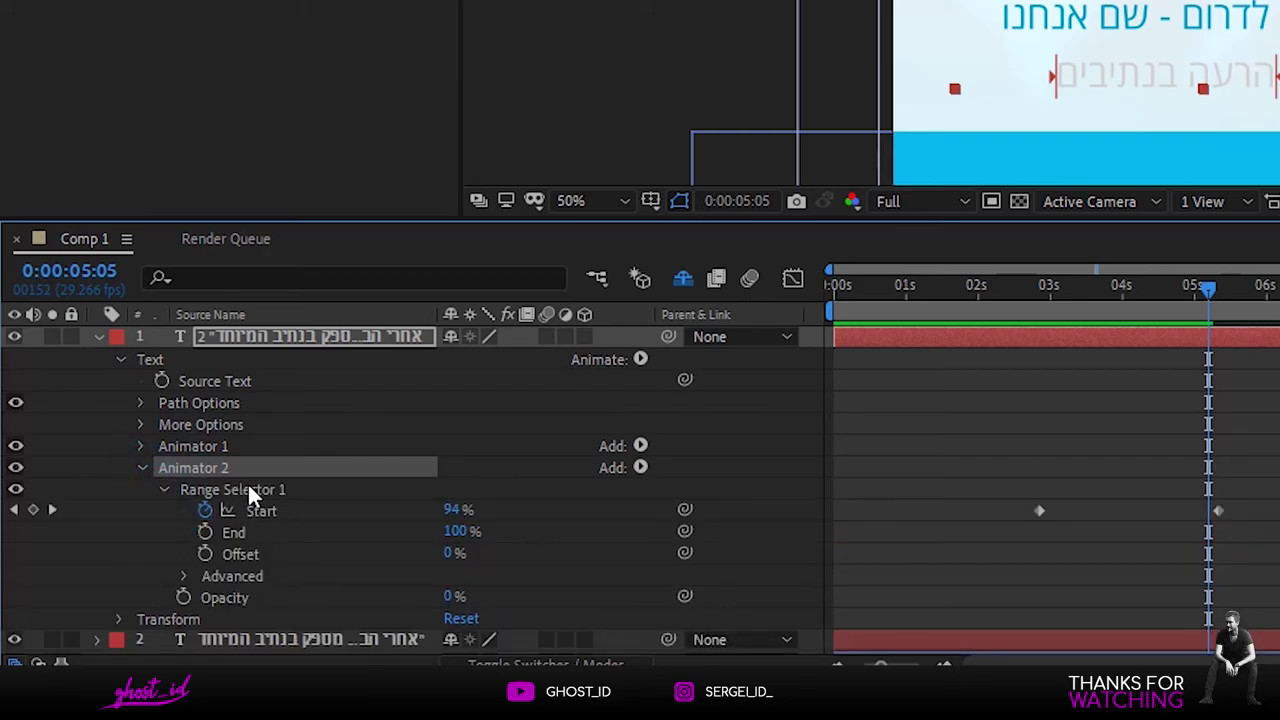
pyautogui.scroll(-3, 488, 420)
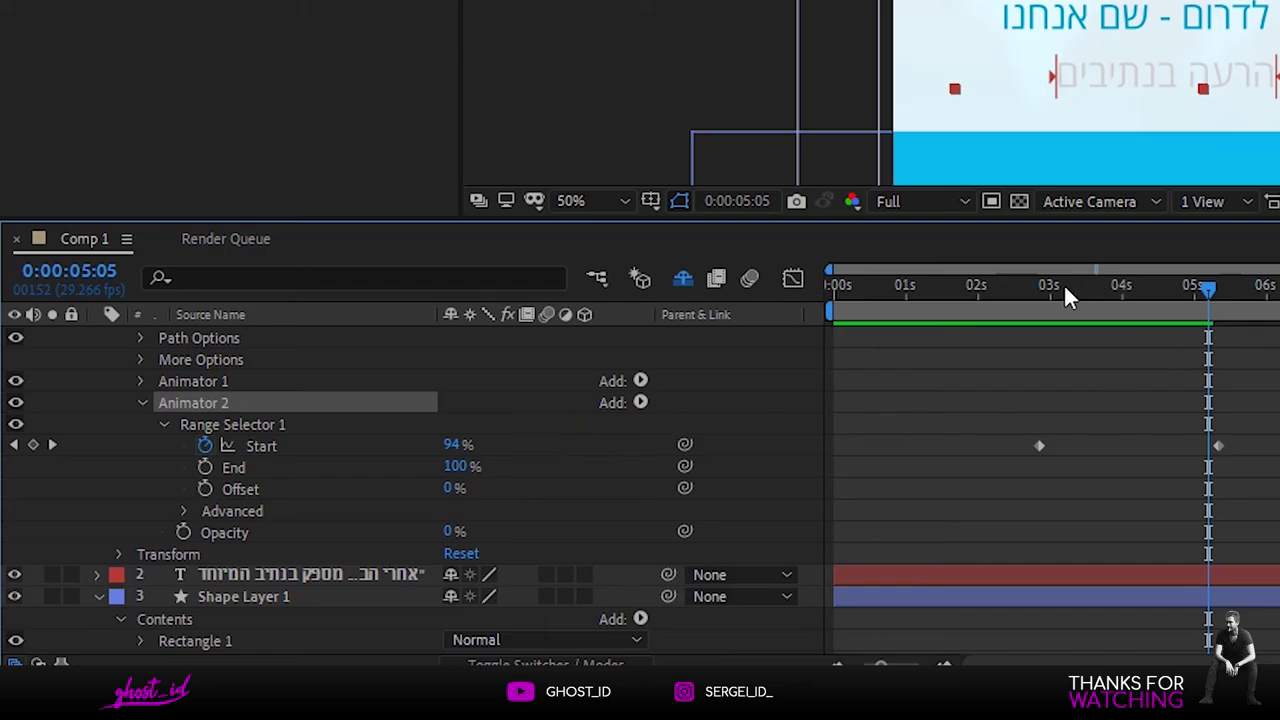
pyautogui.moveTo(1063, 283); pyautogui.dragTo(1046, 285)
pyautogui.moveTo(1146, 283); pyautogui.dragTo(1202, 285)
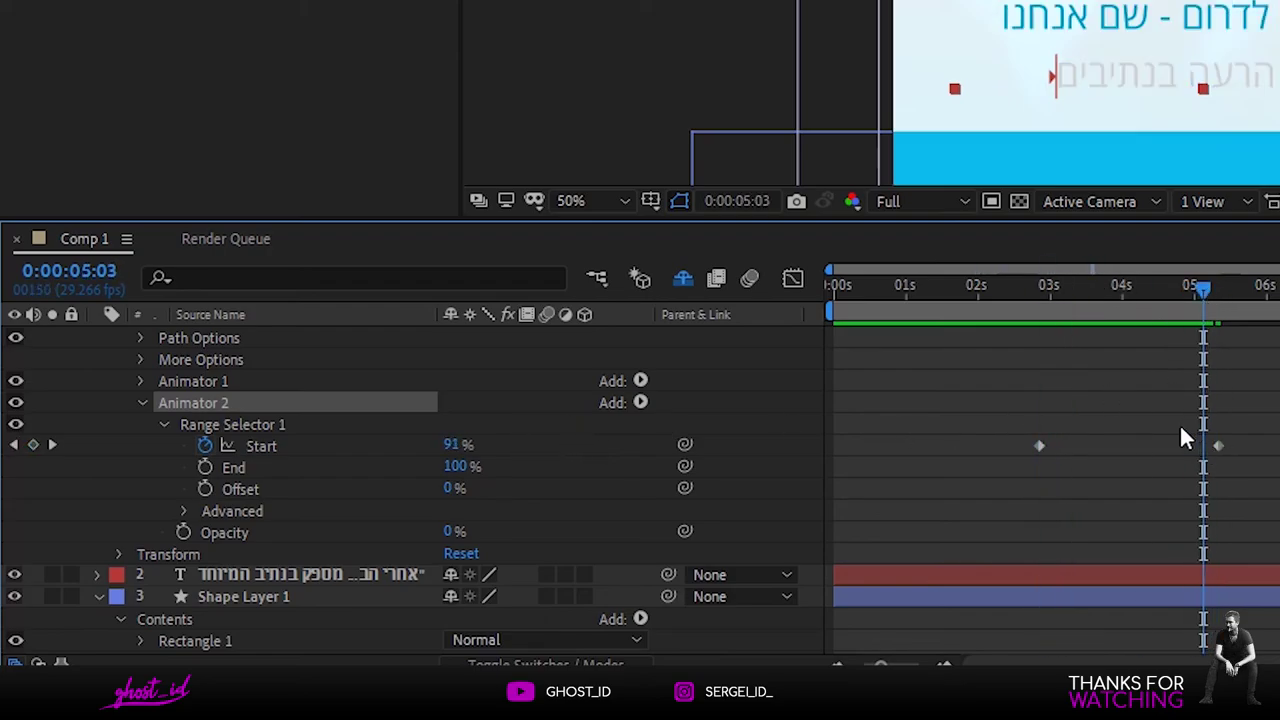
# Move the ending Start keyframe of Animator 2 to about 6.8 seconds and preview the slower typing.
pyautogui.moveTo(1179, 438); pyautogui.dragTo(1235, 470)
pyautogui.click(1217, 445)
pyautogui.press('Delete')
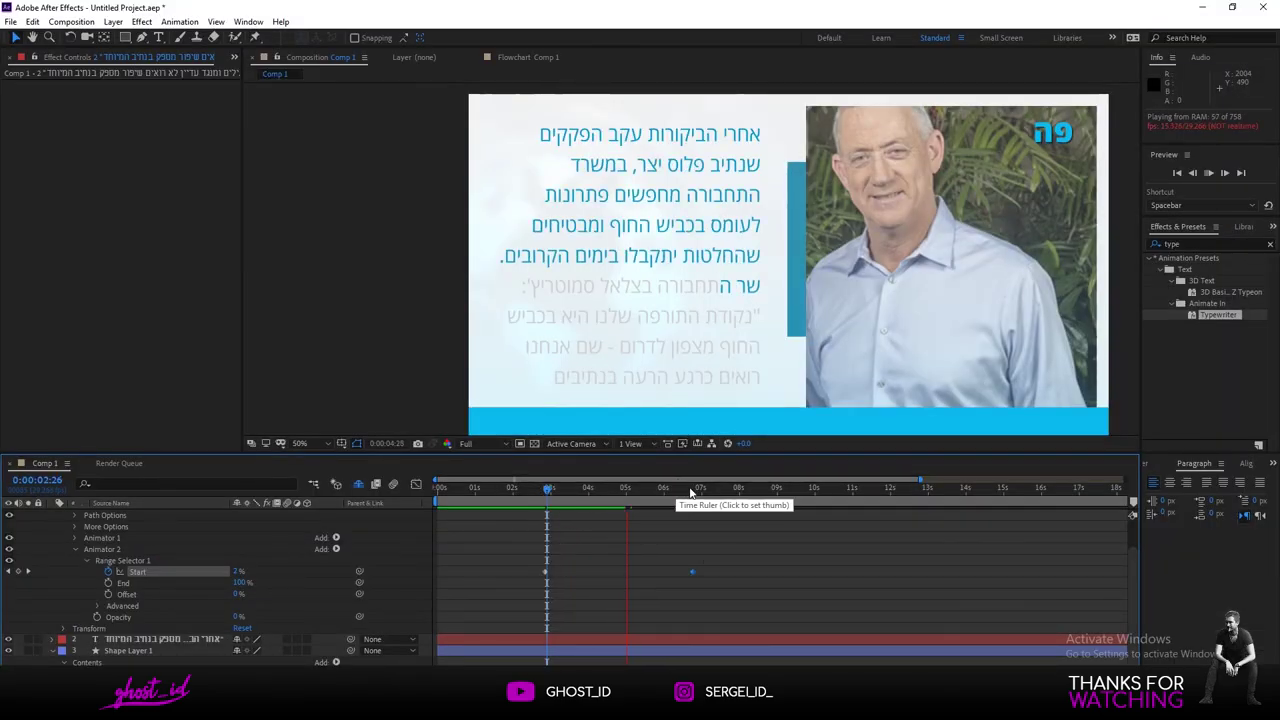
pyautogui.press('space')
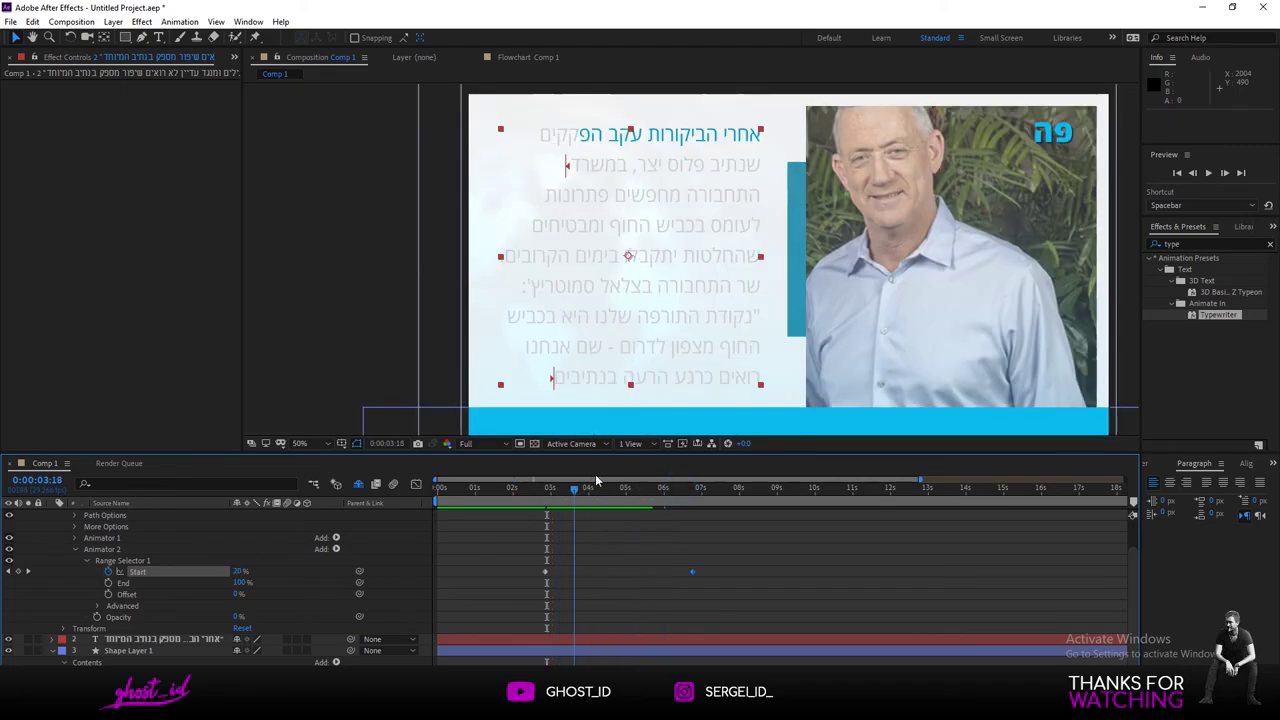
# Move the ending Start keyframe of Animator 2 to 0:00:08:25 and preview the animation from about three seconds.
pyautogui.moveTo(596, 481); pyautogui.dragTo(636, 487)
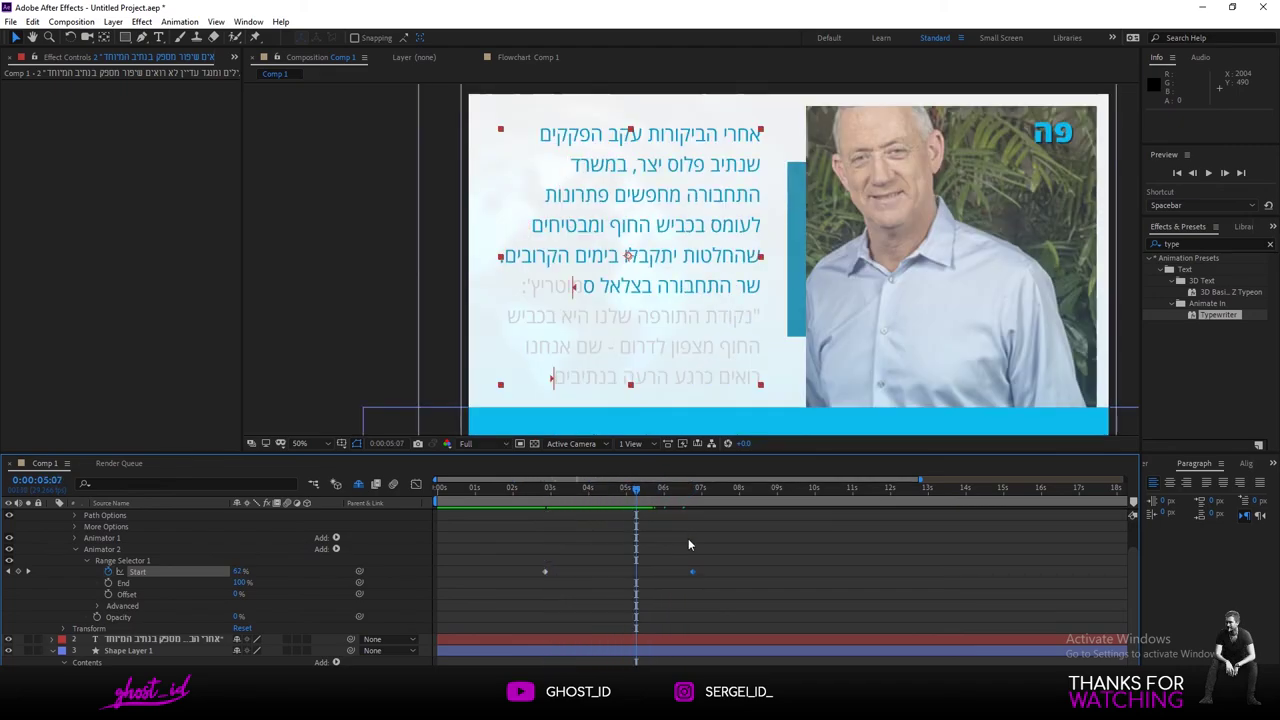
pyautogui.moveTo(694, 573); pyautogui.dragTo(772, 572)
pyautogui.moveTo(586, 487); pyautogui.dragTo(553, 490)
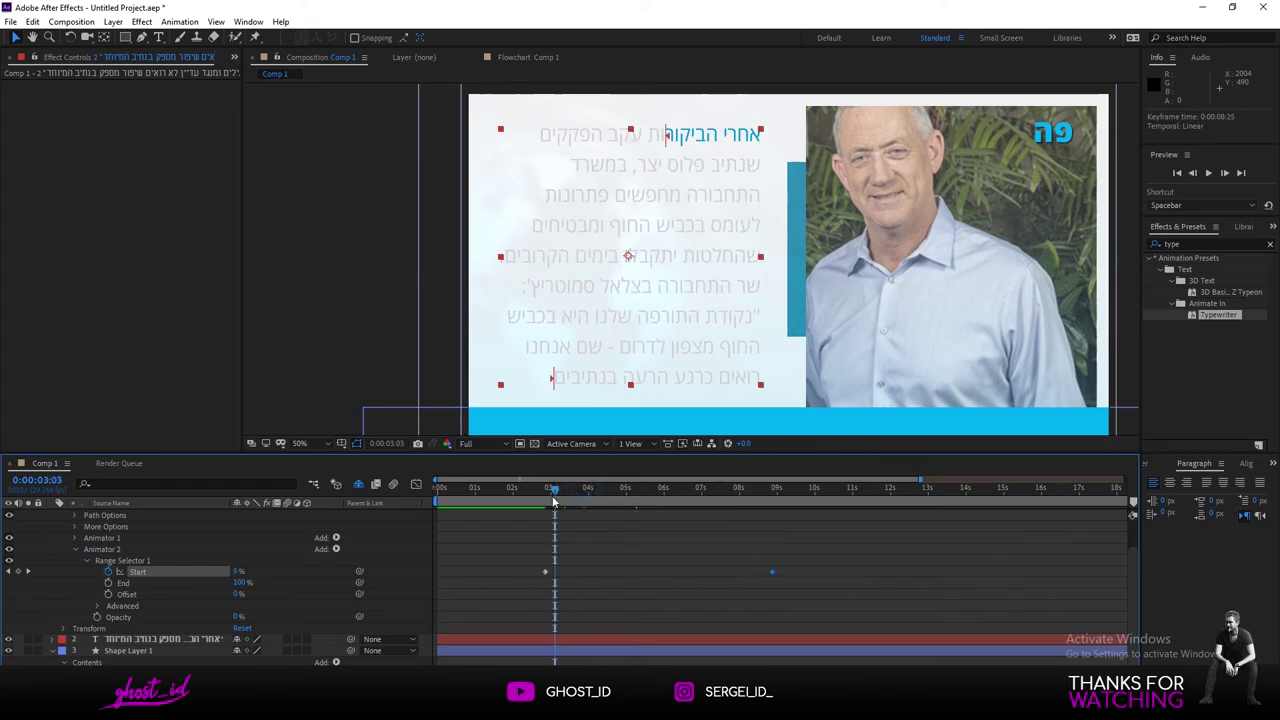
pyautogui.press('space')
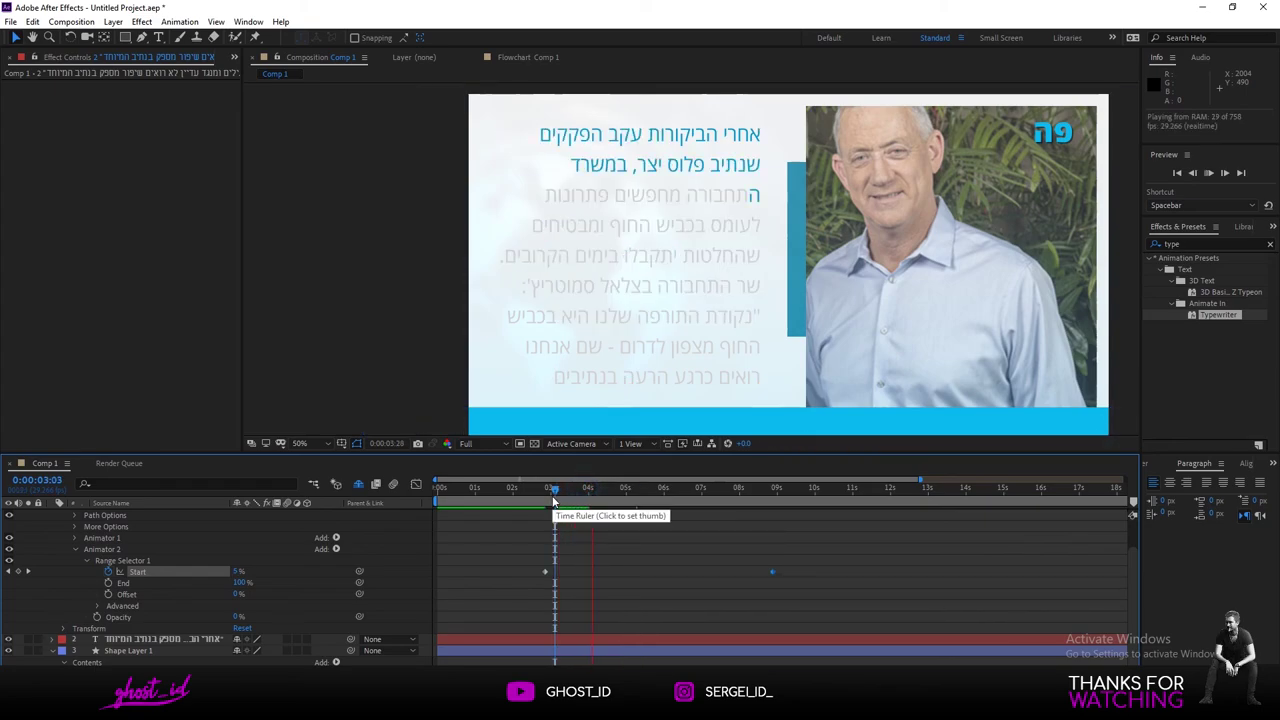